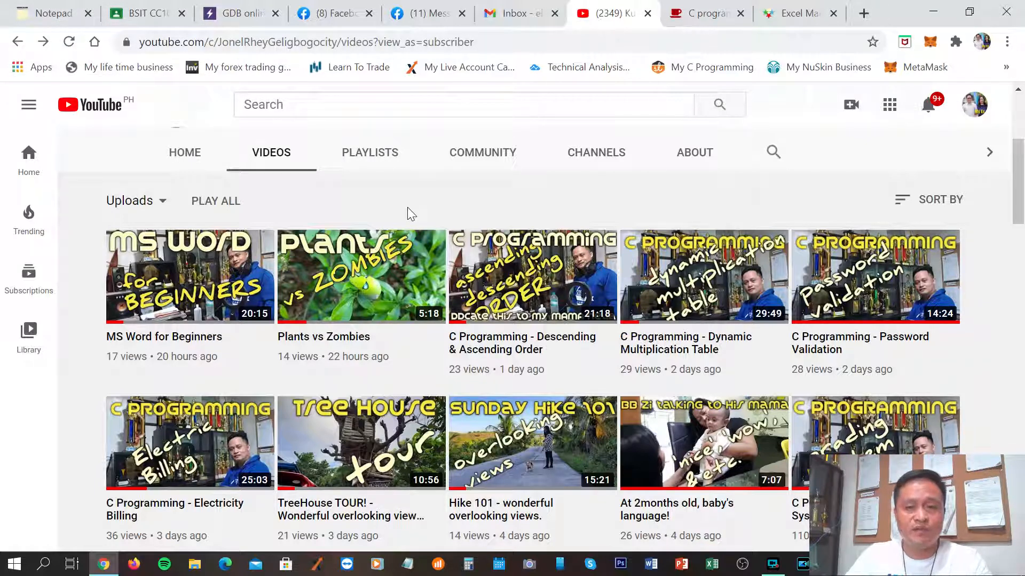
Minimize the Chrome window showing the YouTube channel so the desktop is visible.
{"action": "left_click", "coordinate": [931, 16]}
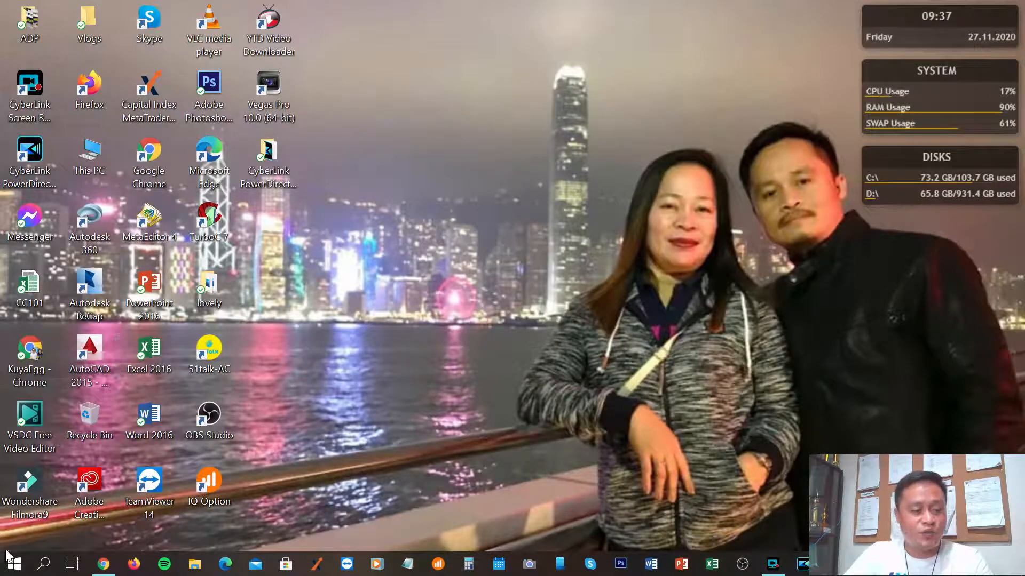
Open the Windows Start menu from the taskbar.
{"action": "left_click", "coordinate": [13, 566]}
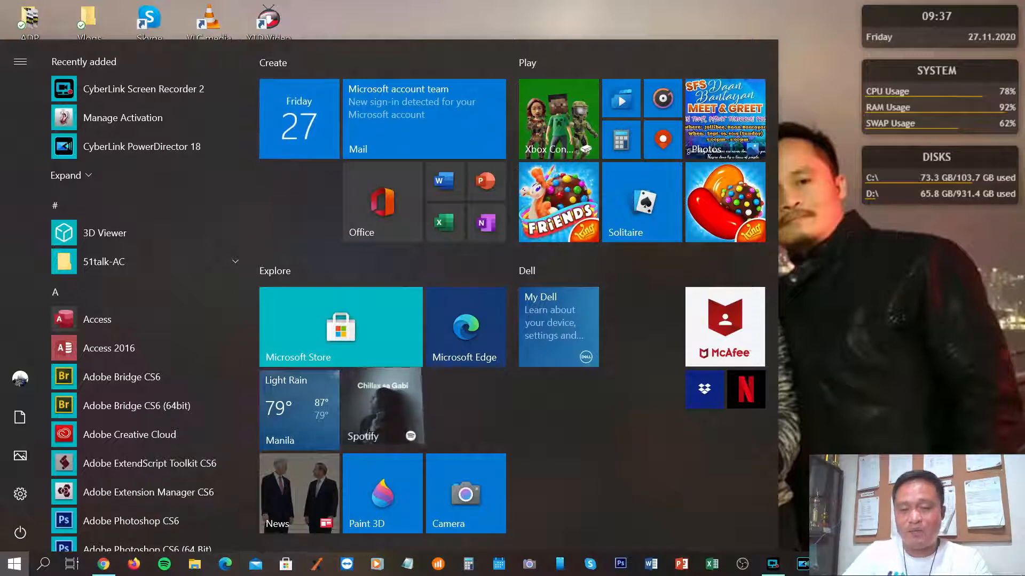
Launch Excel 2016 from its taskbar icon.
{"action": "left_click", "coordinate": [713, 567]}
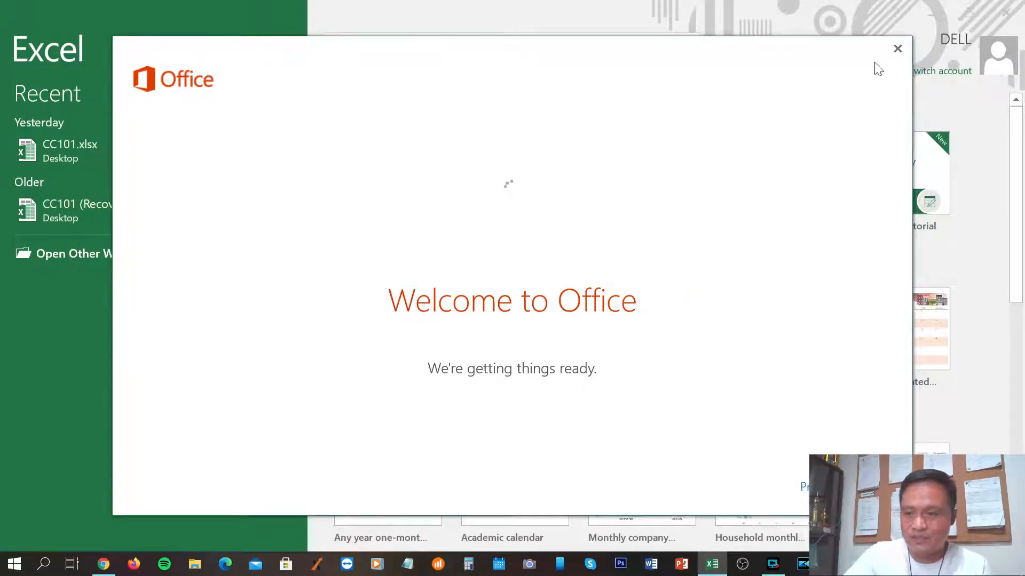
Dismiss the Welcome to Office message and create a new blank workbook, Book1.
{"action": "left_click", "coordinate": [898, 48]}
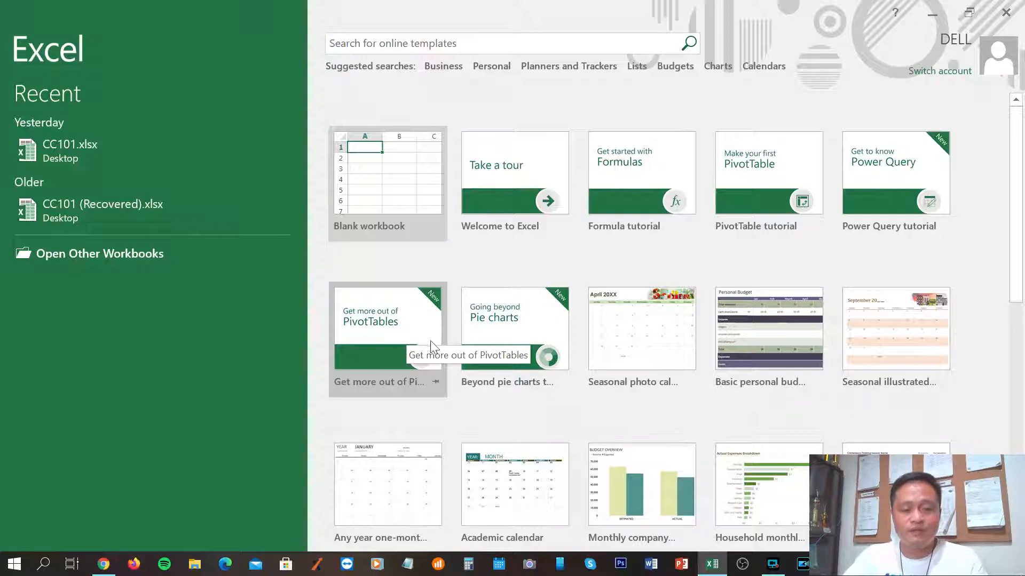
{"action": "left_click", "coordinate": [398, 184]}
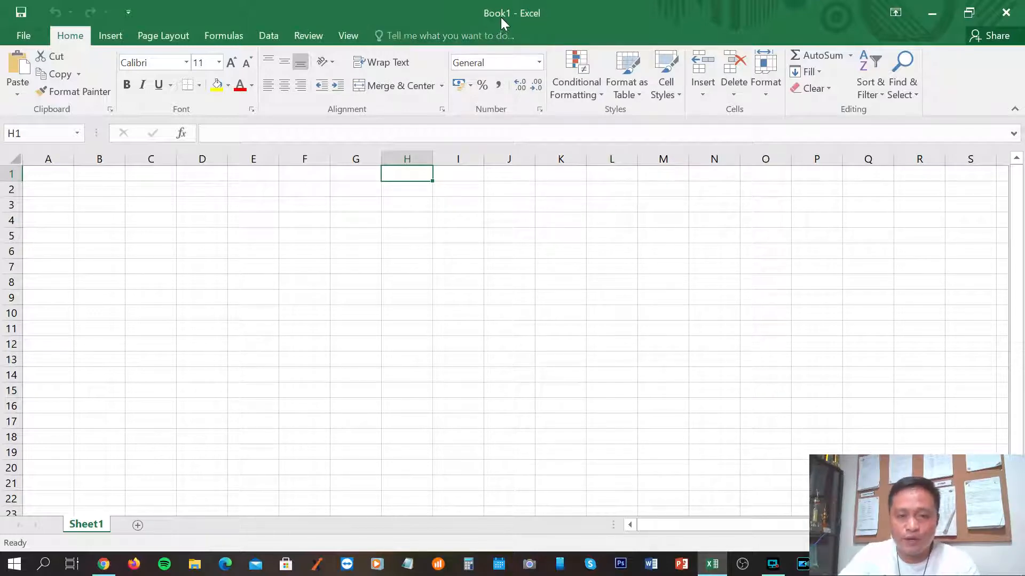
{"action": "left_click", "coordinate": [21, 35]}
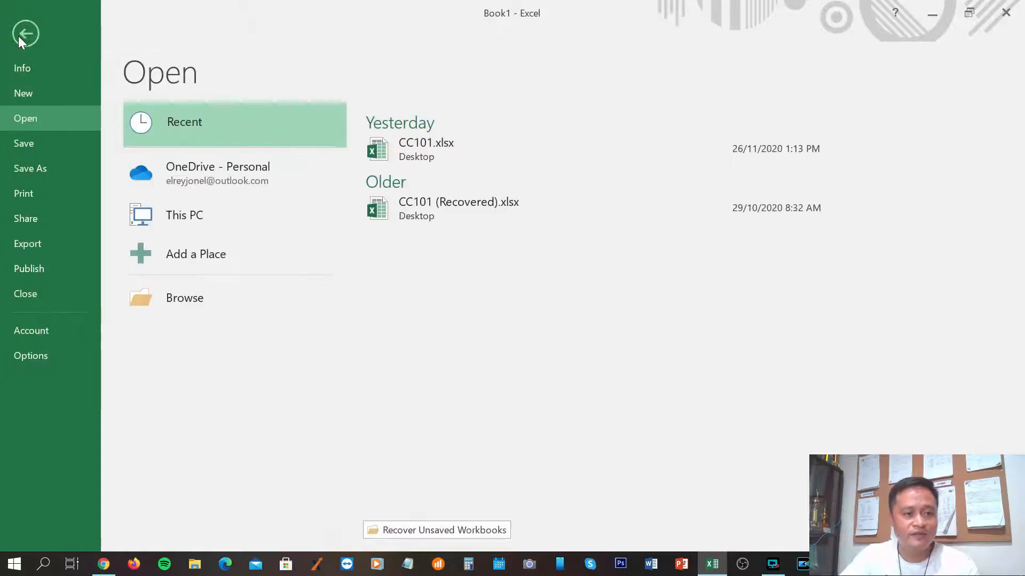
{"action": "left_click", "coordinate": [19, 37]}
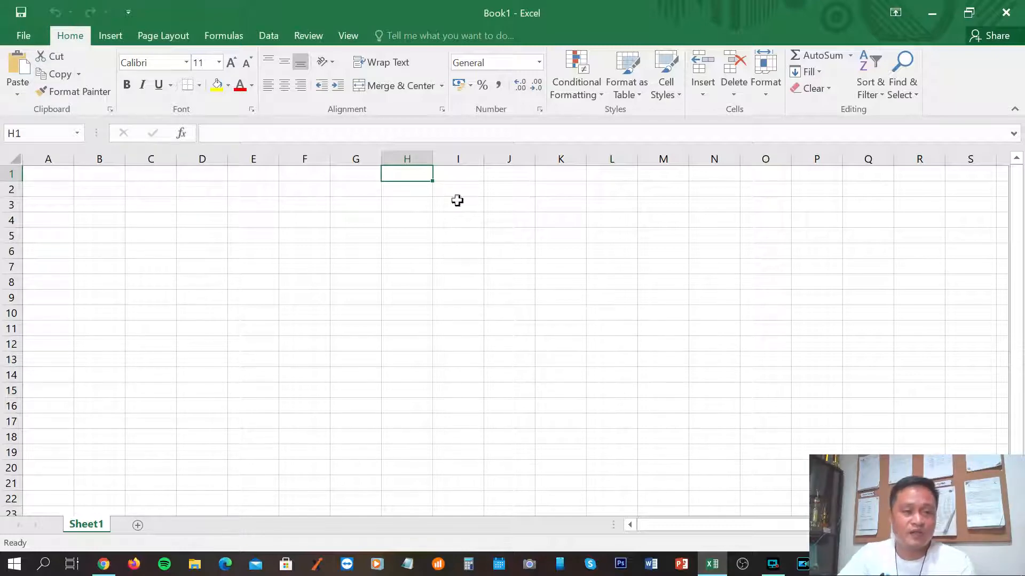
{"action": "left_click", "coordinate": [20, 37]}
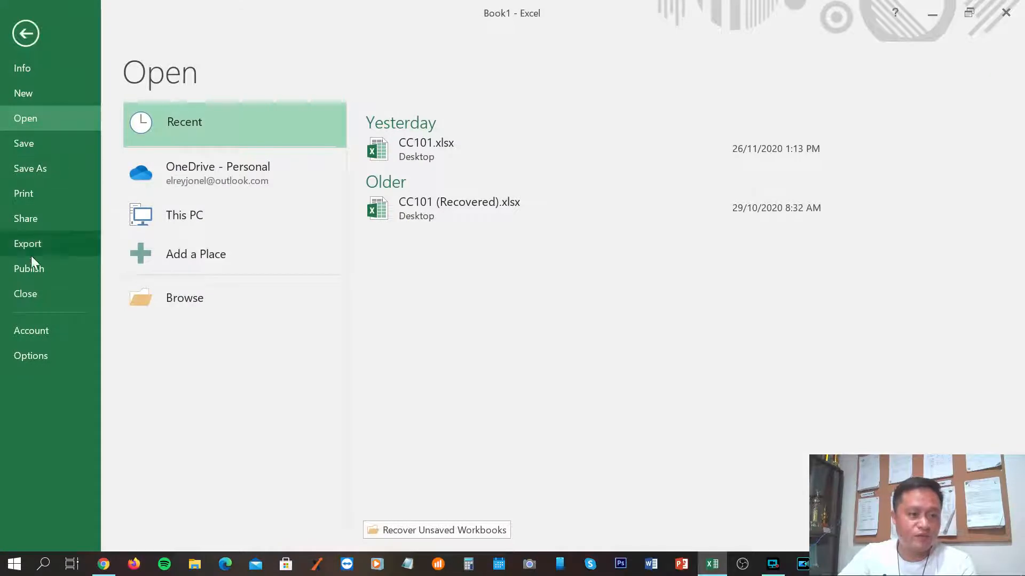
{"action": "left_click", "coordinate": [19, 34]}
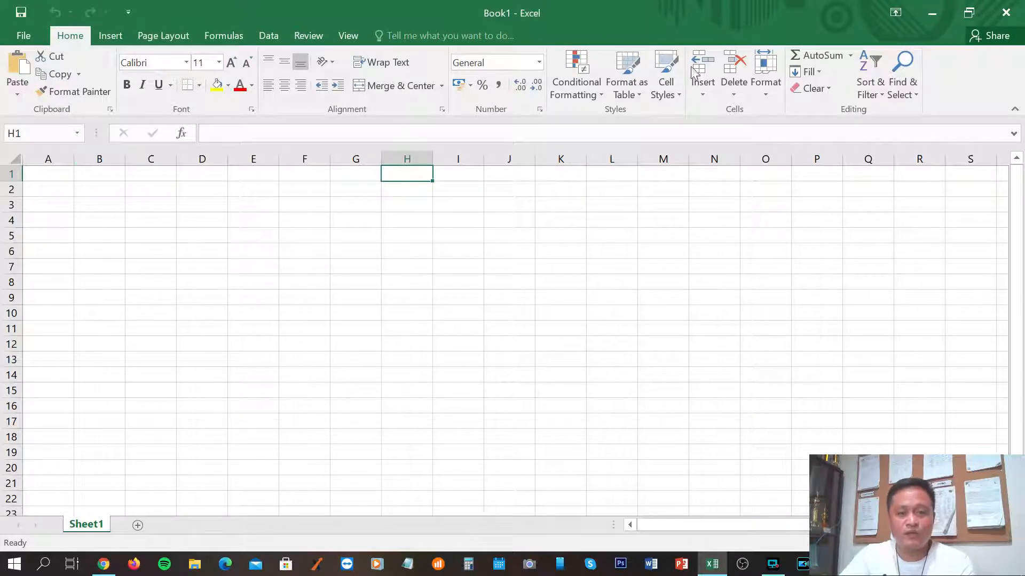
Look over the Insert and Page Layout ribbons, return to Home, and add Sheet2.
{"action": "left_click", "coordinate": [113, 34]}
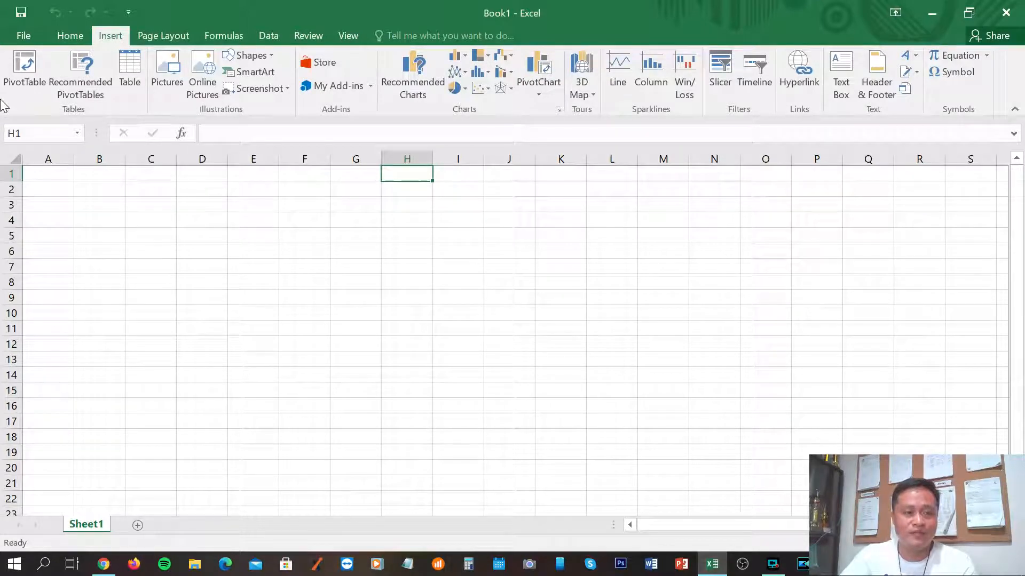
{"action": "left_click", "coordinate": [169, 36]}
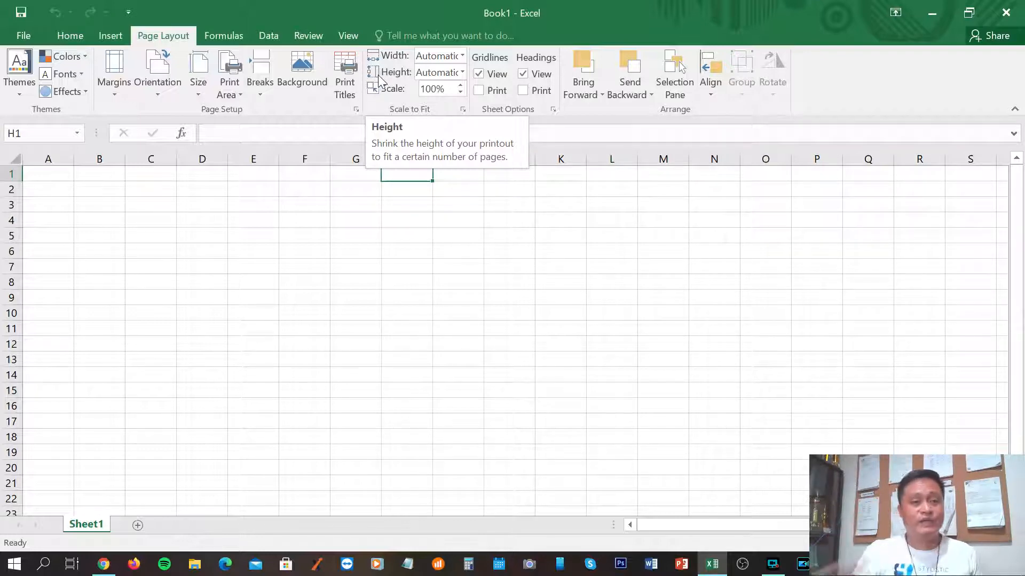
{"action": "left_click", "coordinate": [72, 37]}
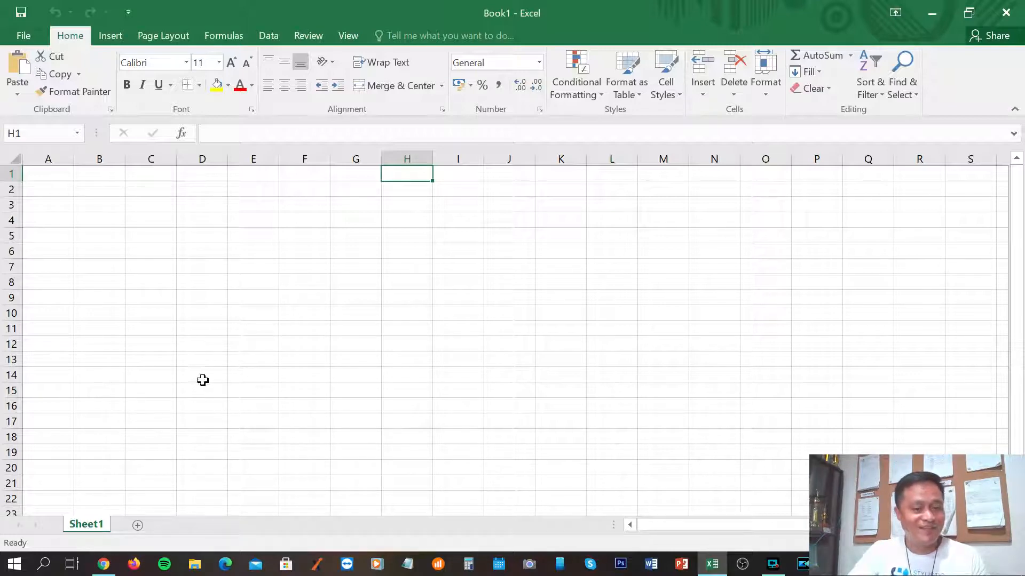
{"action": "left_click", "coordinate": [137, 525]}
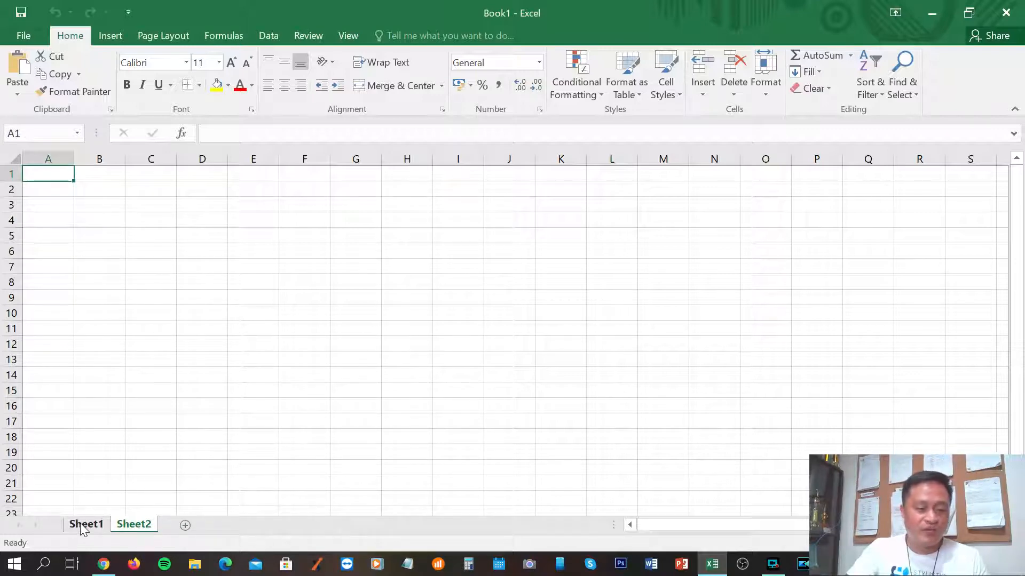
Add three more worksheets: Sheet3, Sheet4 and Sheet5.
{"action": "left_click", "coordinate": [83, 528]}
{"action": "left_click", "coordinate": [131, 526]}
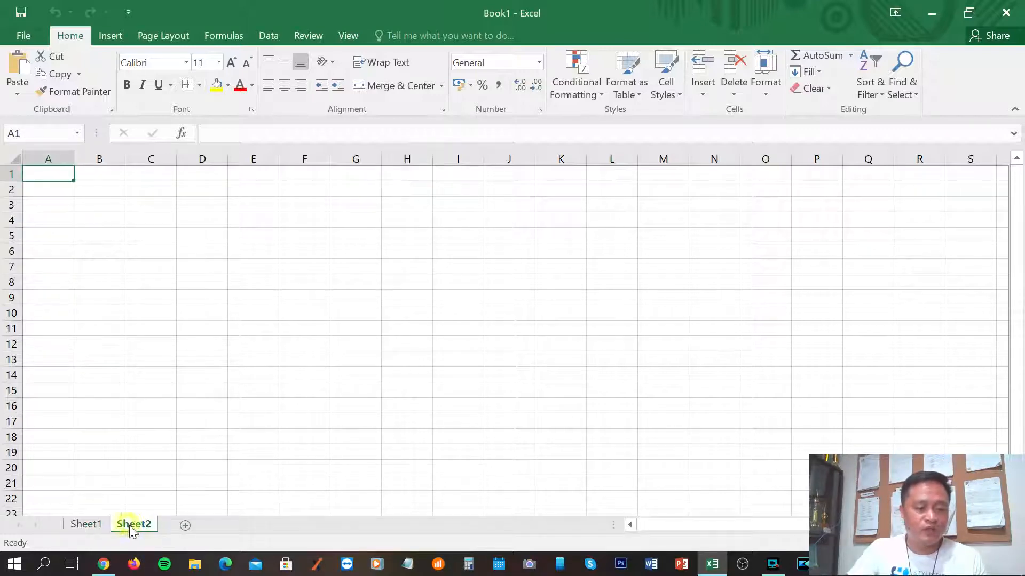
{"action": "left_click", "coordinate": [184, 526]}
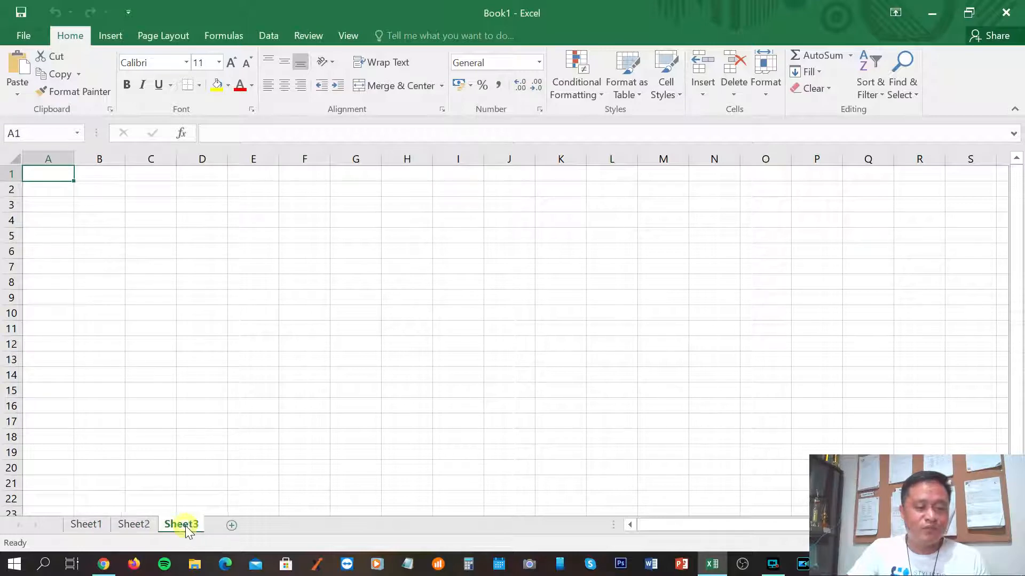
{"action": "left_click", "coordinate": [233, 525]}
{"action": "left_click", "coordinate": [280, 526]}
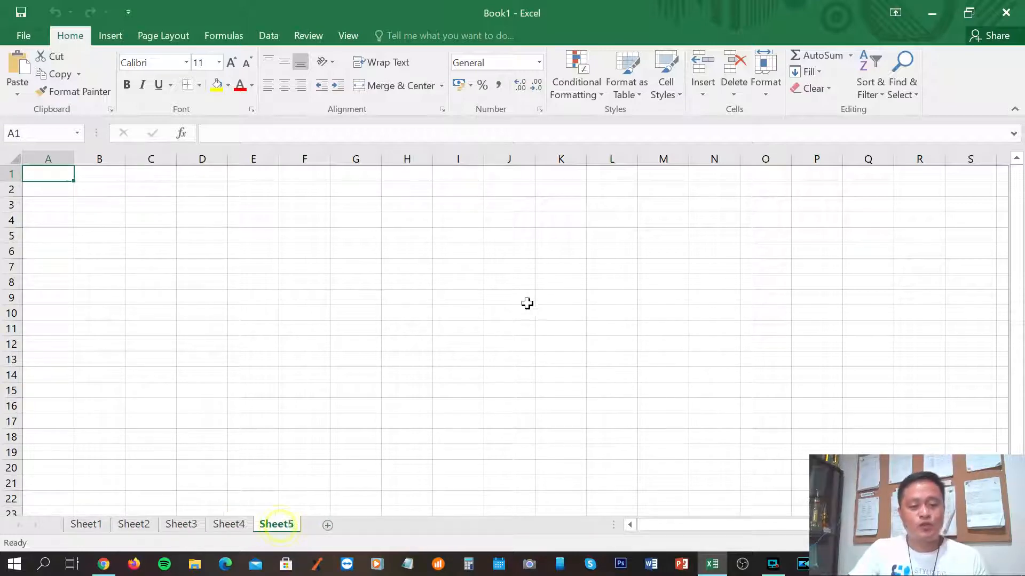
Rename Sheet1 to 'Sample Number 1'.
{"action": "right_click", "coordinate": [86, 524]}
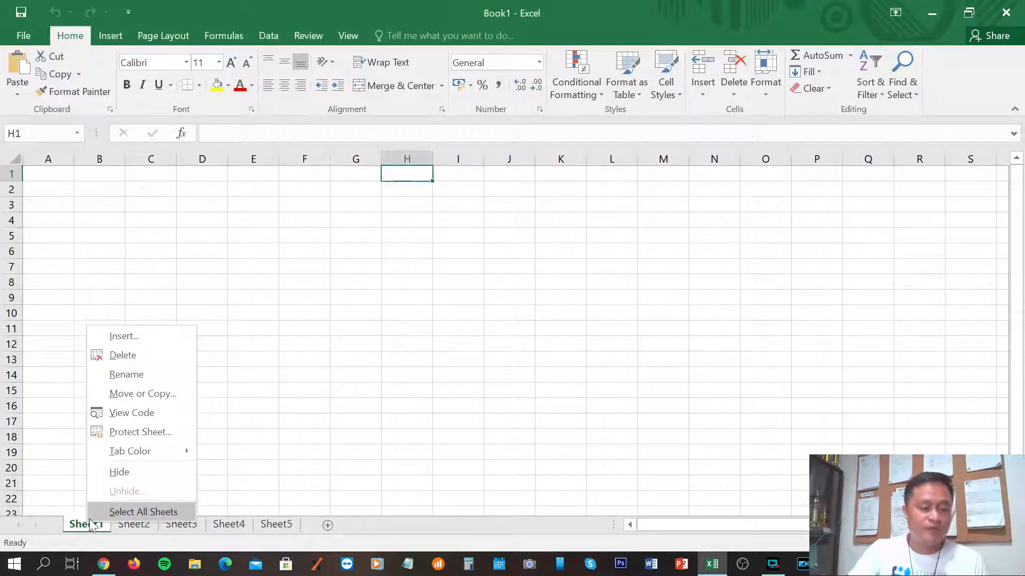
{"action": "left_click", "coordinate": [130, 374]}
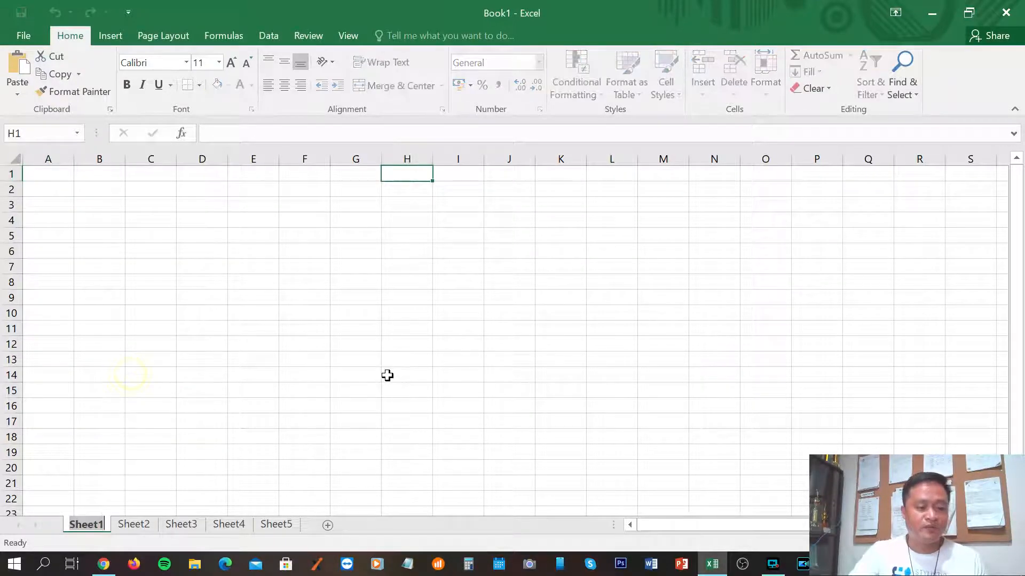
{"action": "type", "text": "Sam"}
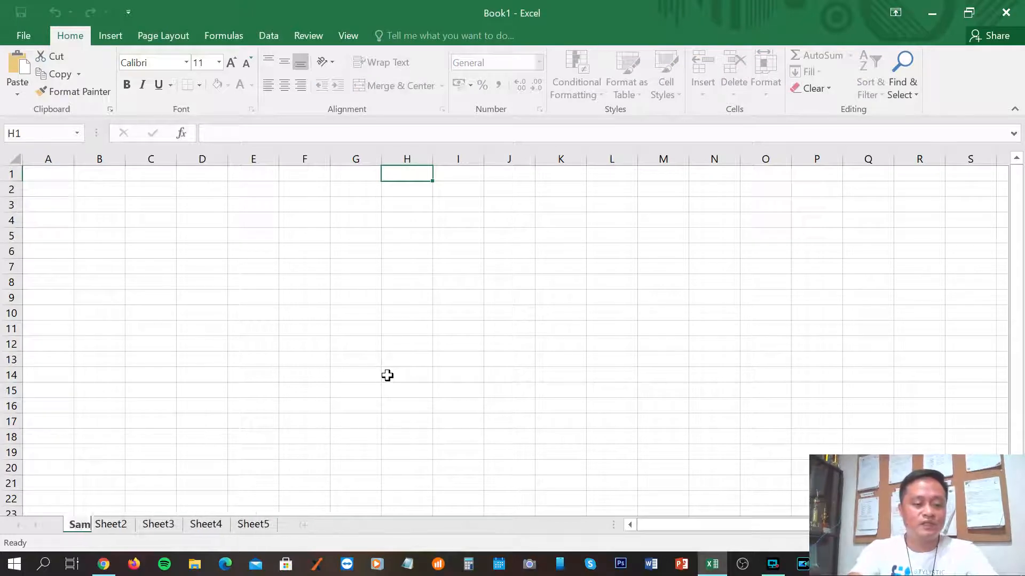
{"action": "type", "text": "ple Number 1"}
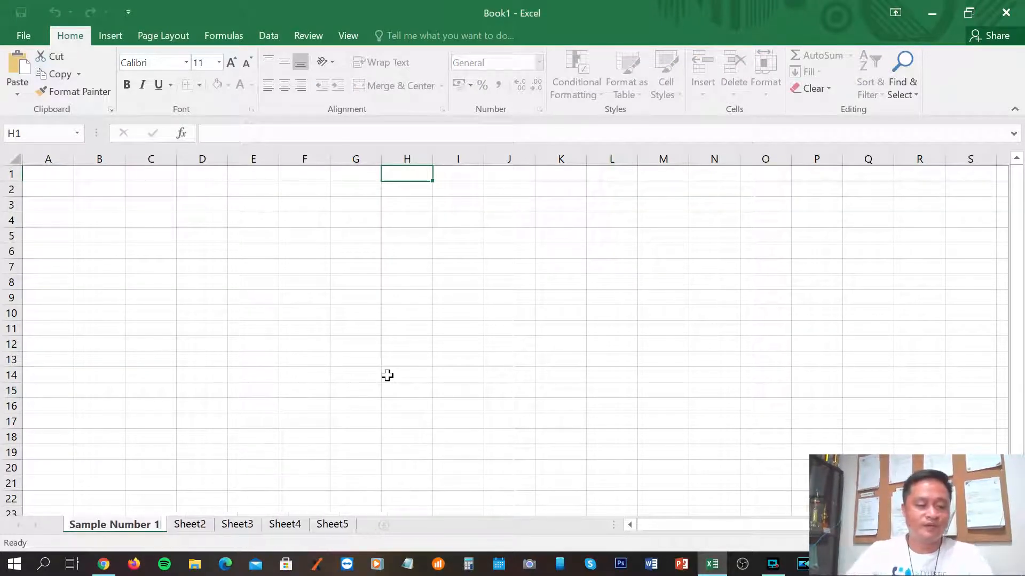
{"action": "left_click", "coordinate": [182, 527]}
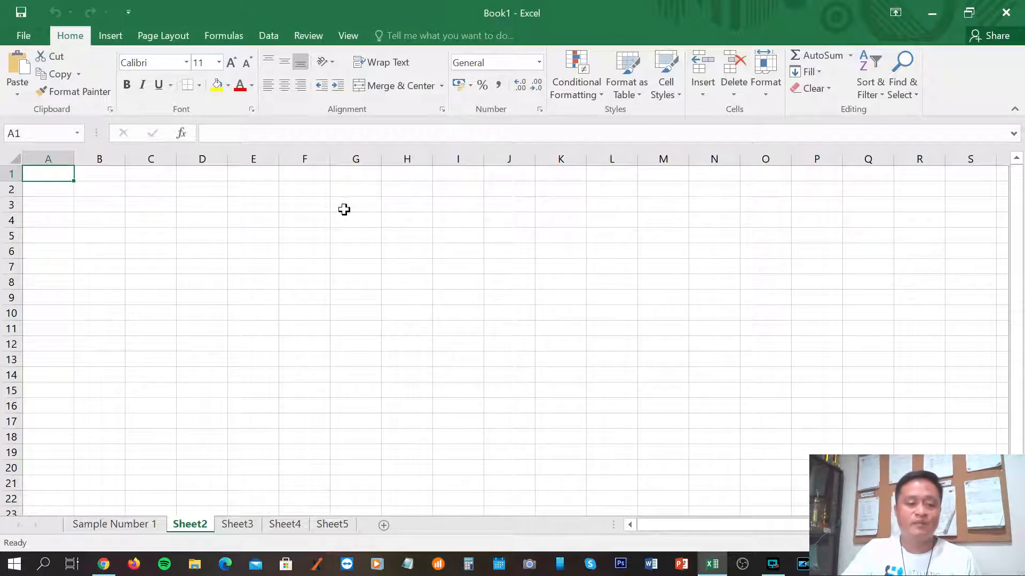
Cycle through Sample Number 1, Sheet2, Sheet3, Sheet4 and Sheet5, ending on Sheet4.
{"action": "left_click", "coordinate": [96, 524]}
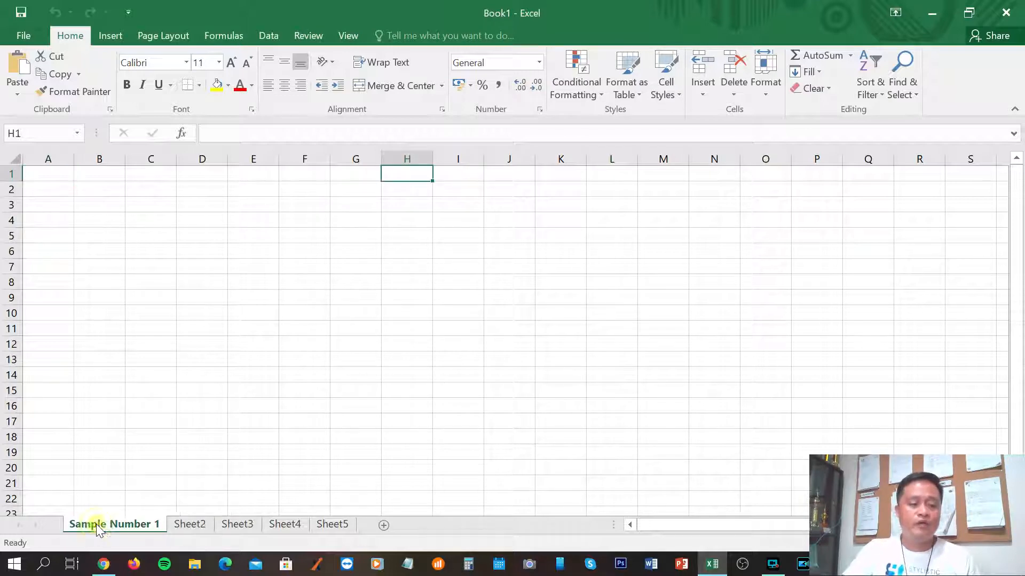
{"action": "left_click", "coordinate": [188, 525]}
{"action": "left_click", "coordinate": [248, 526]}
{"action": "left_click", "coordinate": [284, 528]}
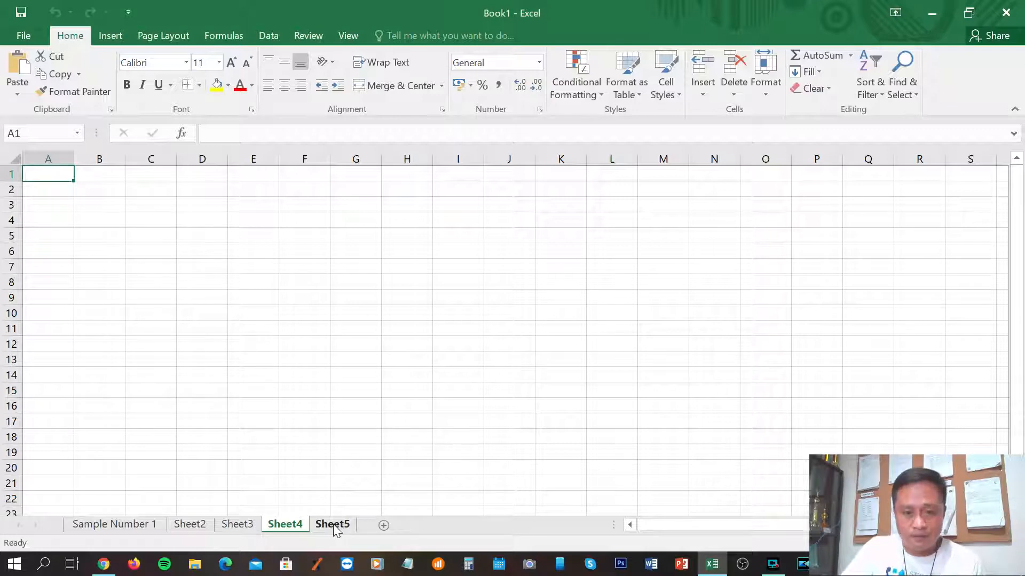
{"action": "left_click", "coordinate": [333, 524]}
{"action": "left_click", "coordinate": [109, 527]}
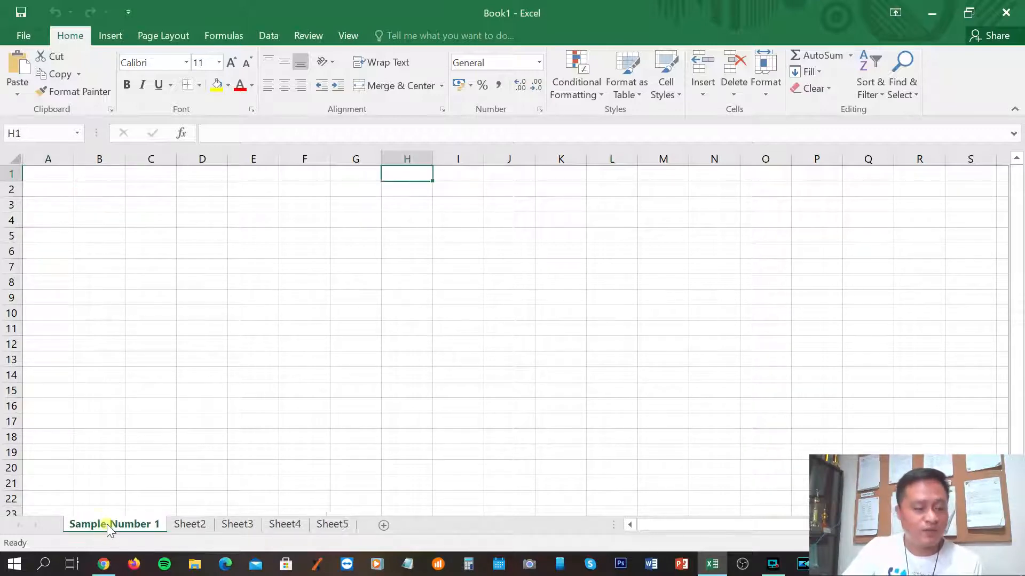
{"action": "left_click", "coordinate": [196, 525]}
{"action": "left_click", "coordinate": [249, 524]}
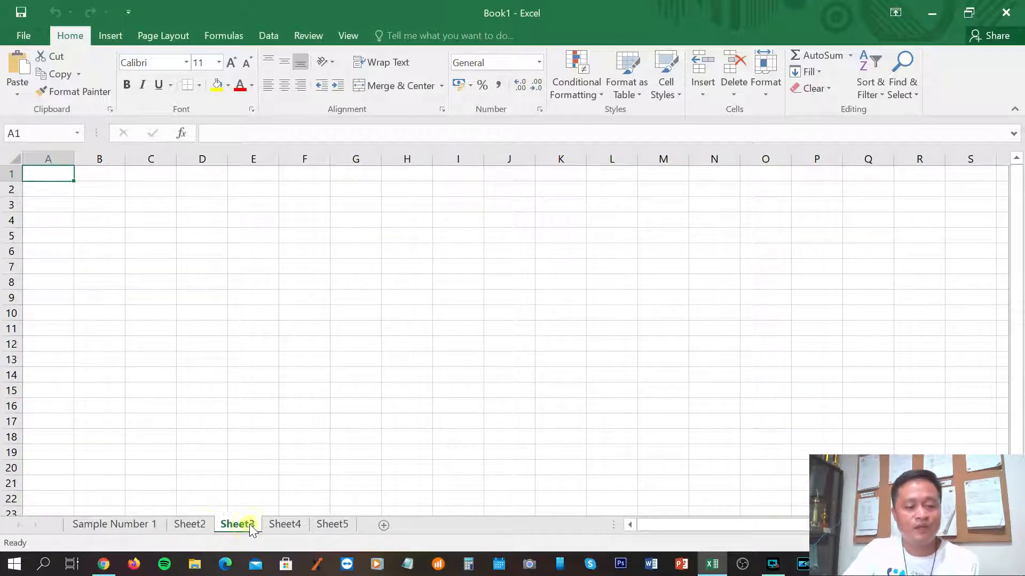
{"action": "left_click", "coordinate": [295, 526]}
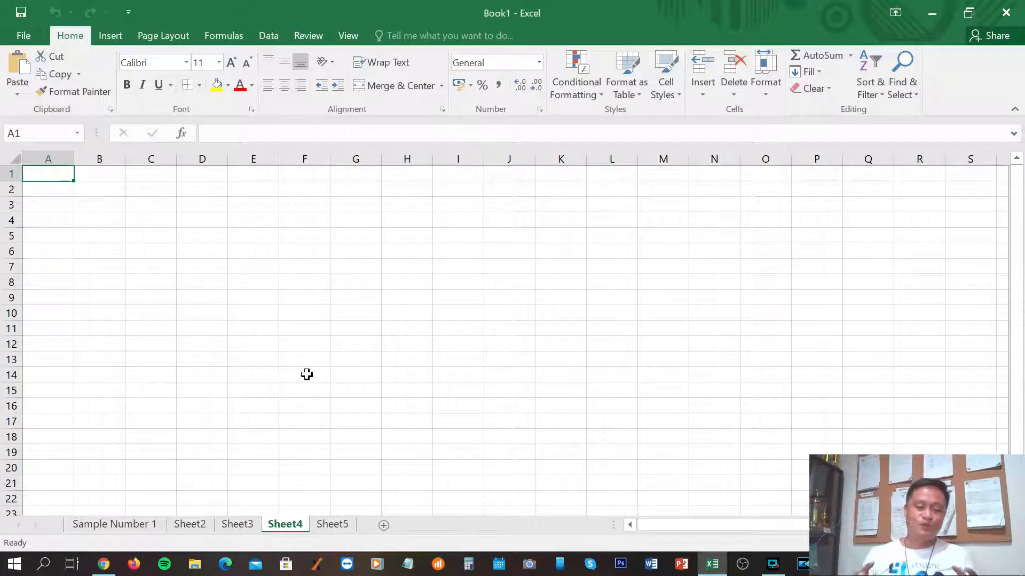
{"action": "left_click", "coordinate": [124, 526]}
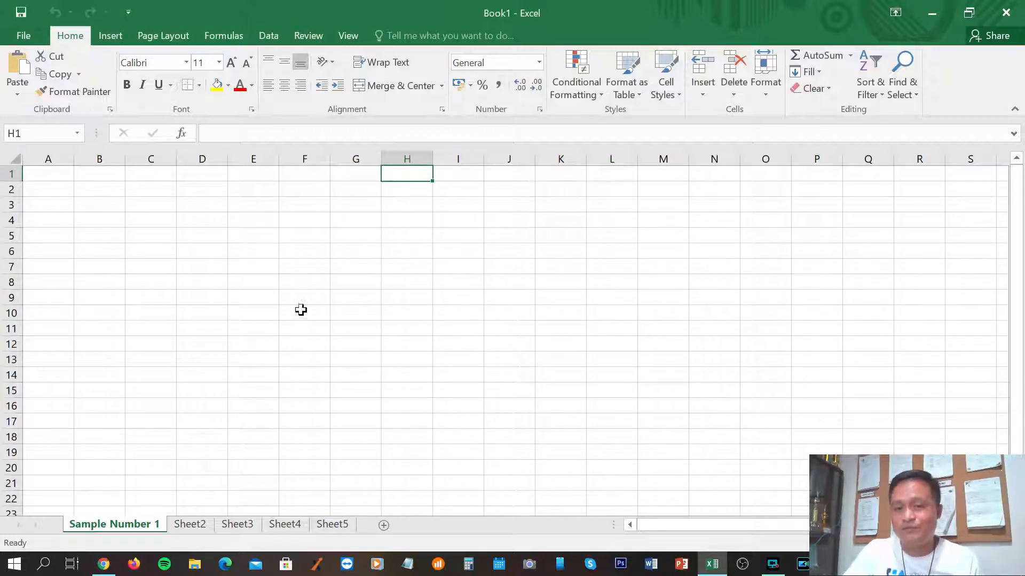
{"action": "left_click", "coordinate": [99, 192]}
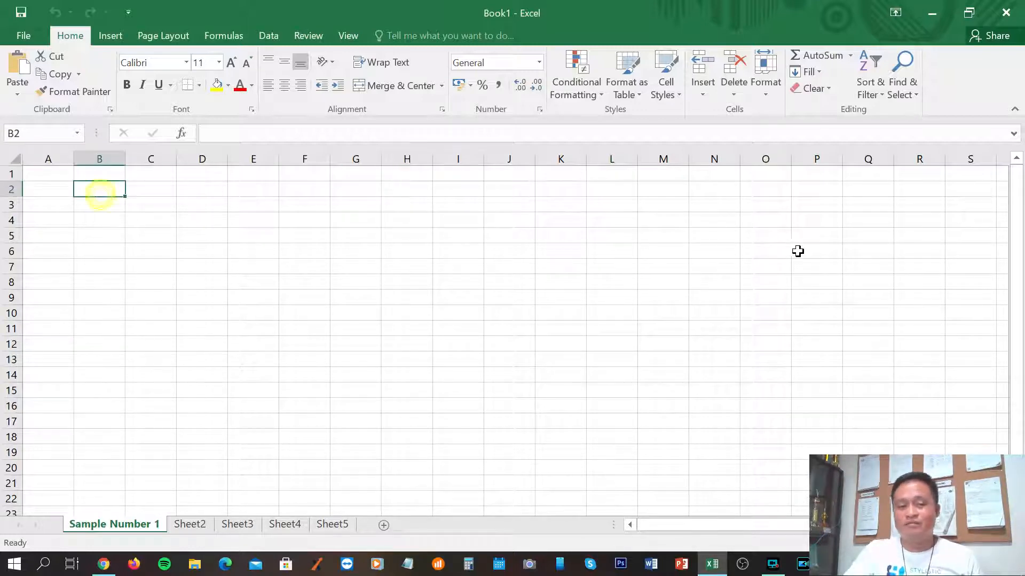
{"action": "left_click", "coordinate": [796, 250]}
{"action": "left_click", "coordinate": [181, 267]}
{"action": "left_click", "coordinate": [624, 268]}
{"action": "left_click", "coordinate": [401, 362]}
{"action": "left_click", "coordinate": [844, 352]}
{"action": "left_click", "coordinate": [304, 249]}
{"action": "left_click", "coordinate": [667, 262]}
{"action": "left_click", "coordinate": [346, 371]}
{"action": "left_click", "coordinate": [83, 205]}
{"action": "left_click", "coordinate": [760, 295]}
{"action": "left_click", "coordinate": [246, 357]}
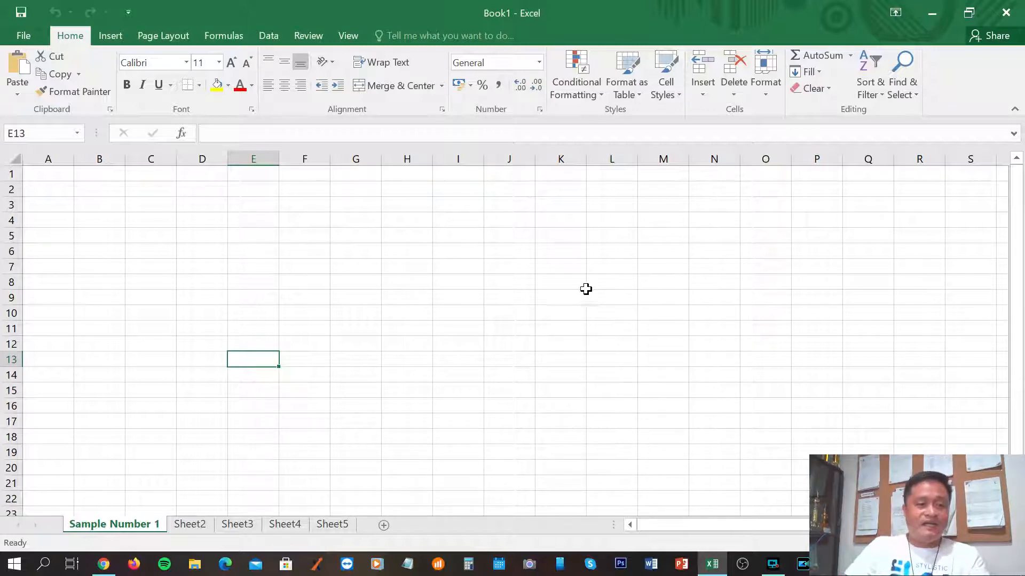
{"action": "left_click", "coordinate": [102, 188]}
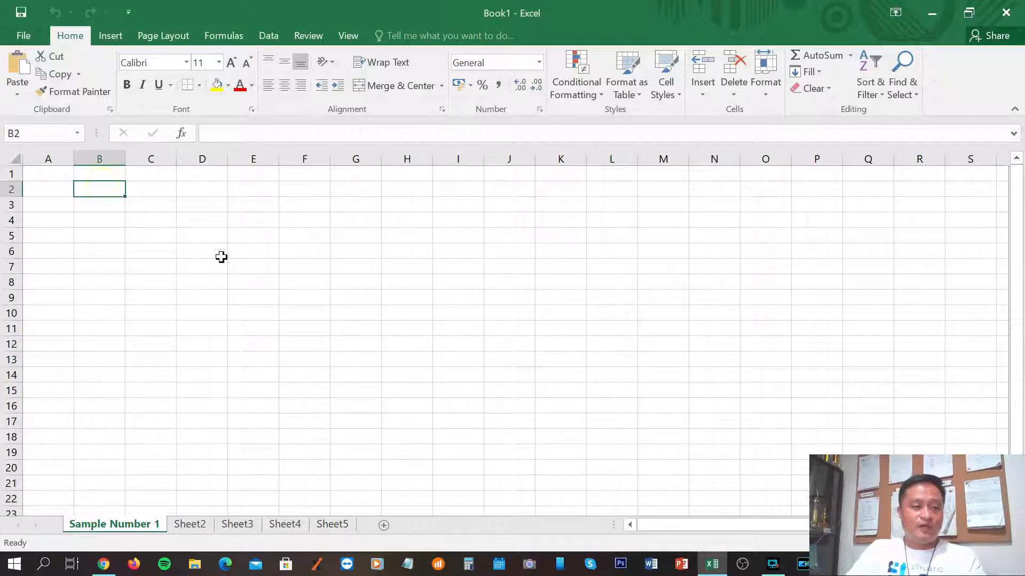
{"action": "left_click", "coordinate": [270, 253]}
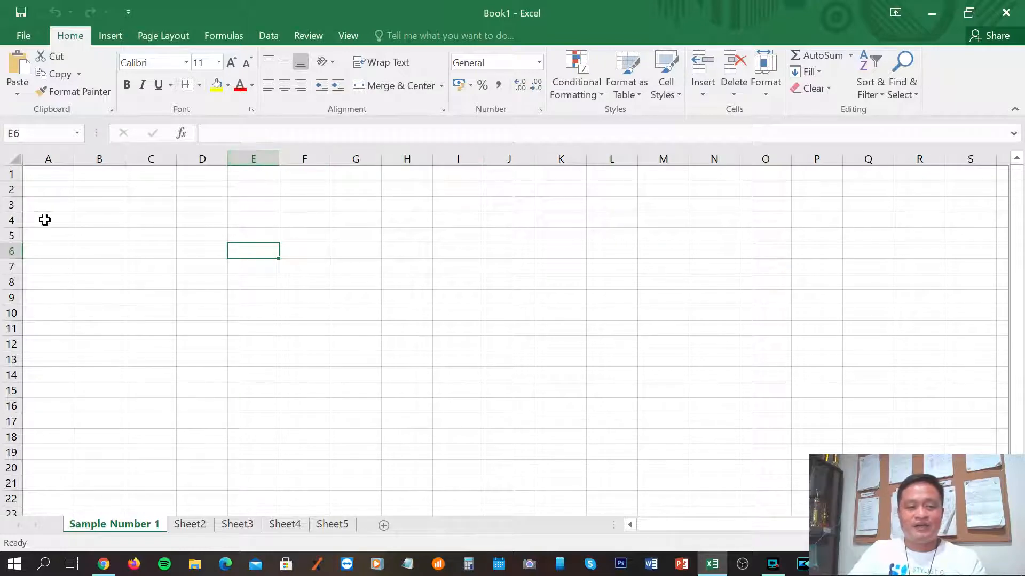
{"action": "left_click", "coordinate": [54, 159]}
{"action": "left_click", "coordinate": [101, 159]}
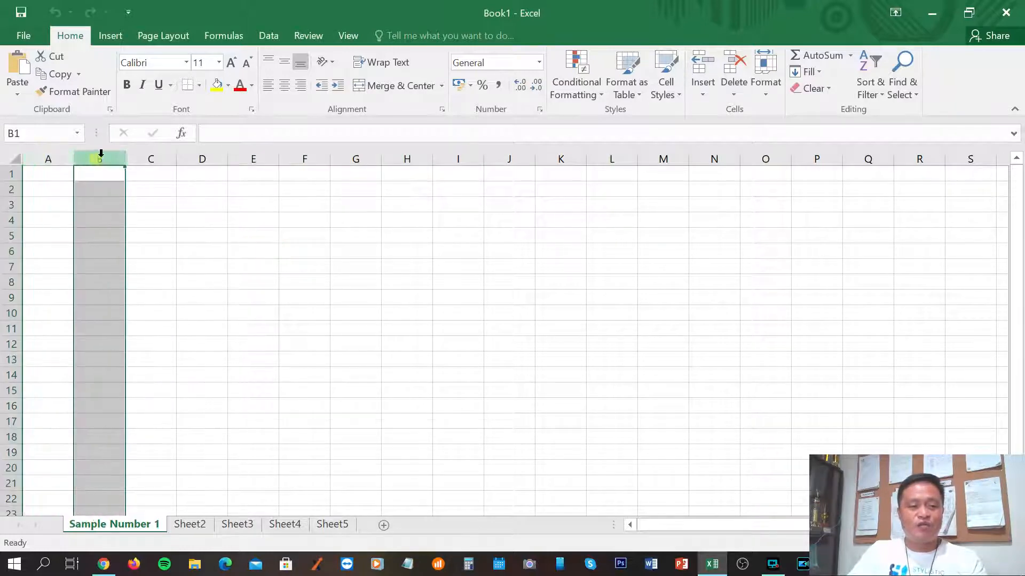
{"action": "left_click", "coordinate": [152, 159]}
{"action": "left_click", "coordinate": [206, 159]}
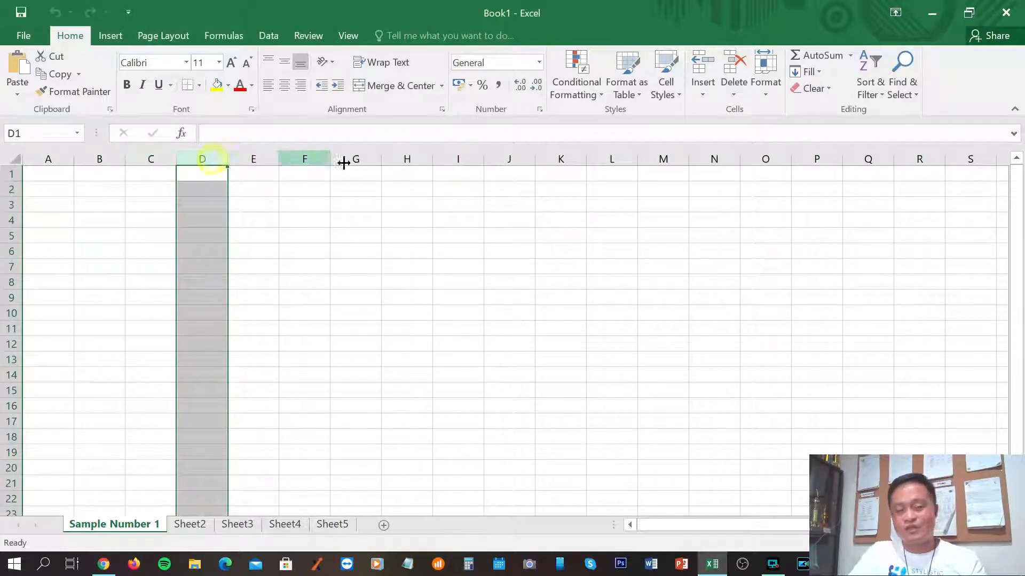
{"action": "left_click", "coordinate": [403, 200]}
{"action": "left_click", "coordinate": [11, 174]}
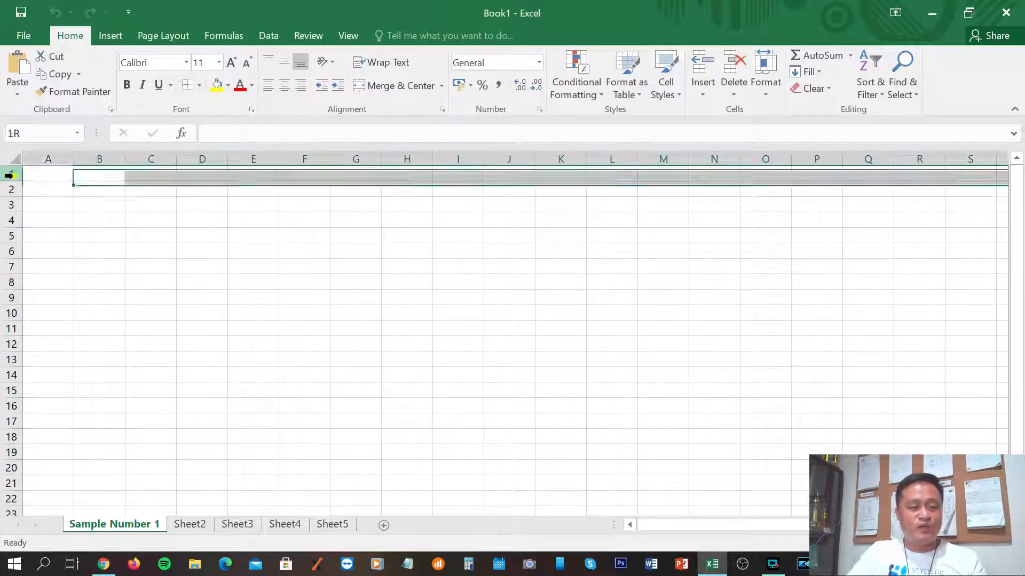
{"action": "left_click", "coordinate": [10, 190]}
{"action": "left_click", "coordinate": [10, 205]}
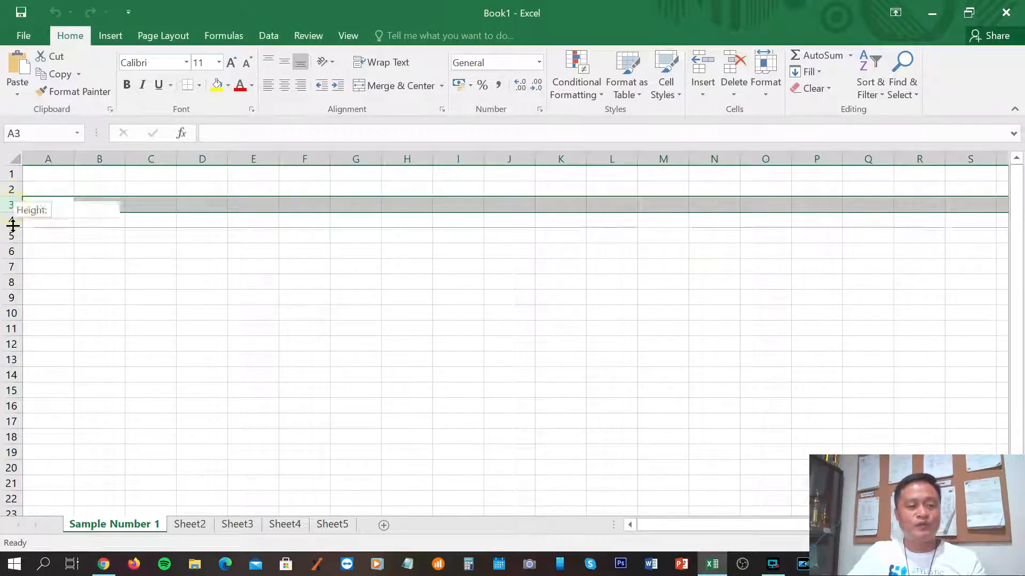
{"action": "left_click", "coordinate": [282, 265]}
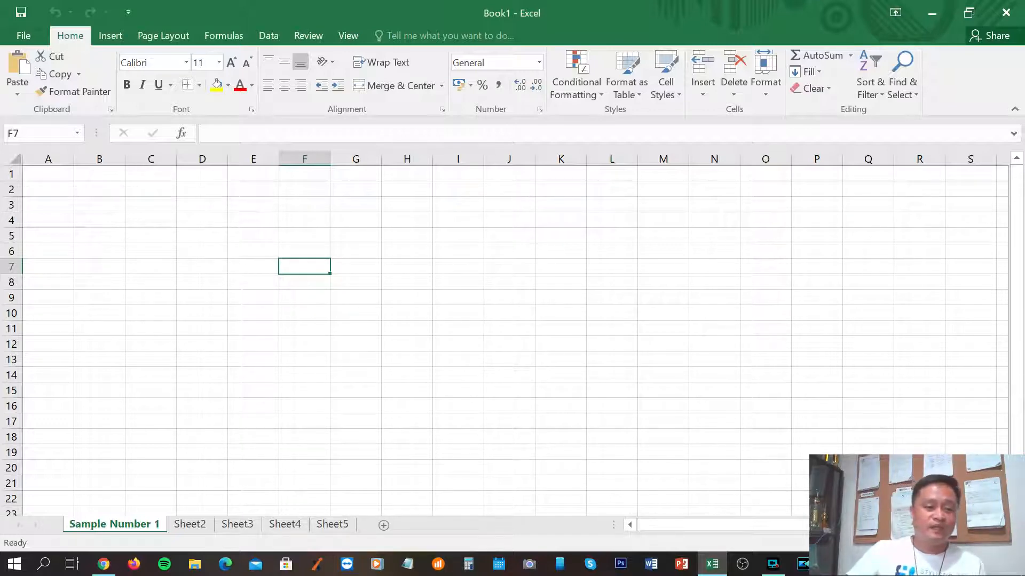
{"action": "left_click", "coordinate": [193, 234]}
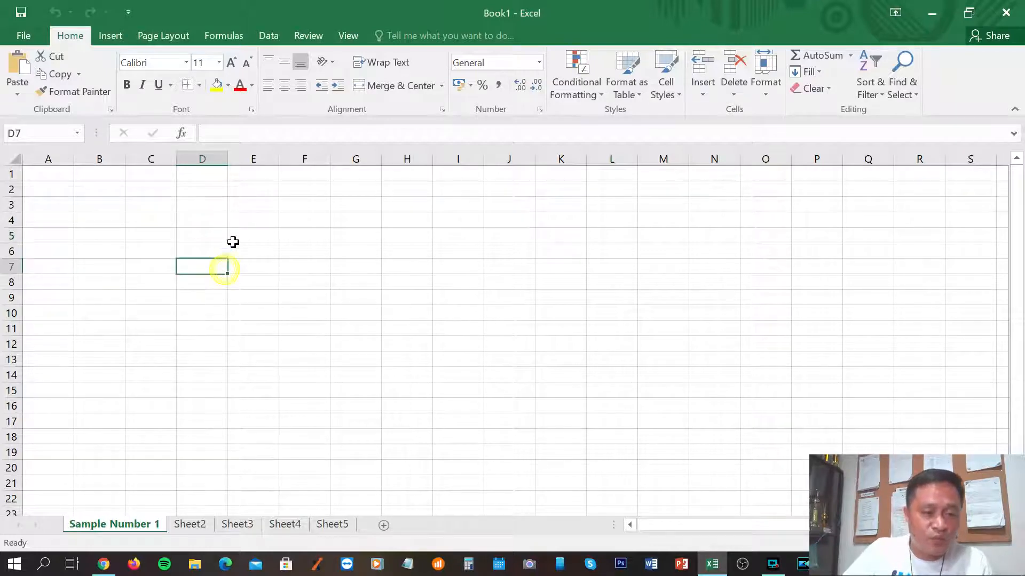
{"action": "left_click", "coordinate": [254, 234]}
{"action": "left_click", "coordinate": [198, 235]}
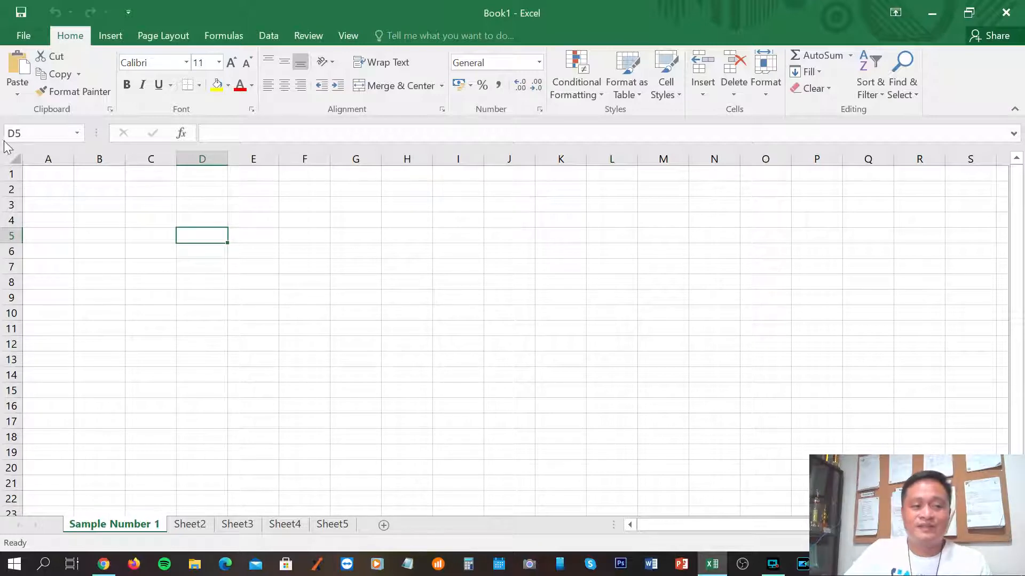
{"action": "left_click", "coordinate": [448, 299]}
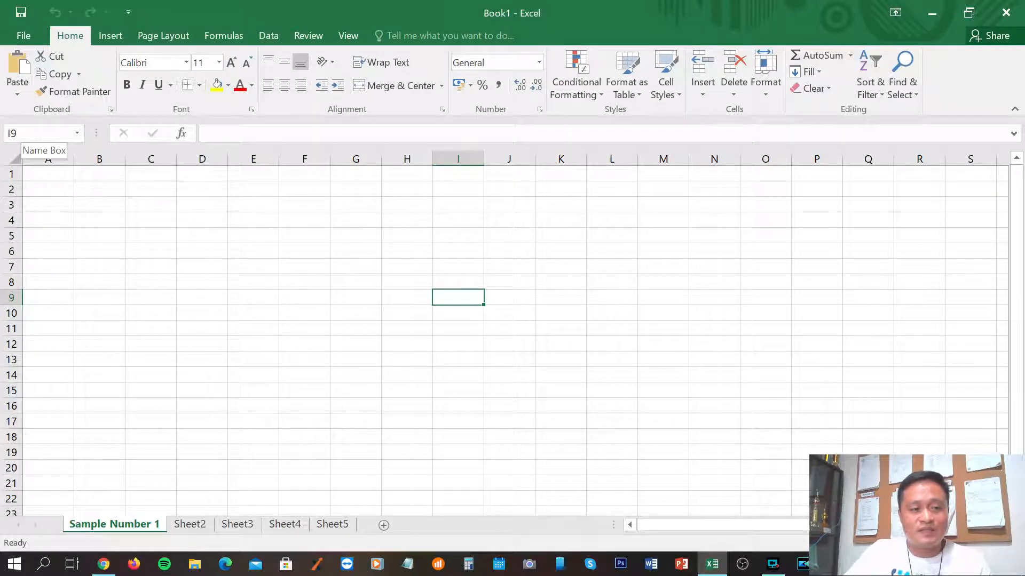
{"action": "double_click", "coordinate": [457, 298]}
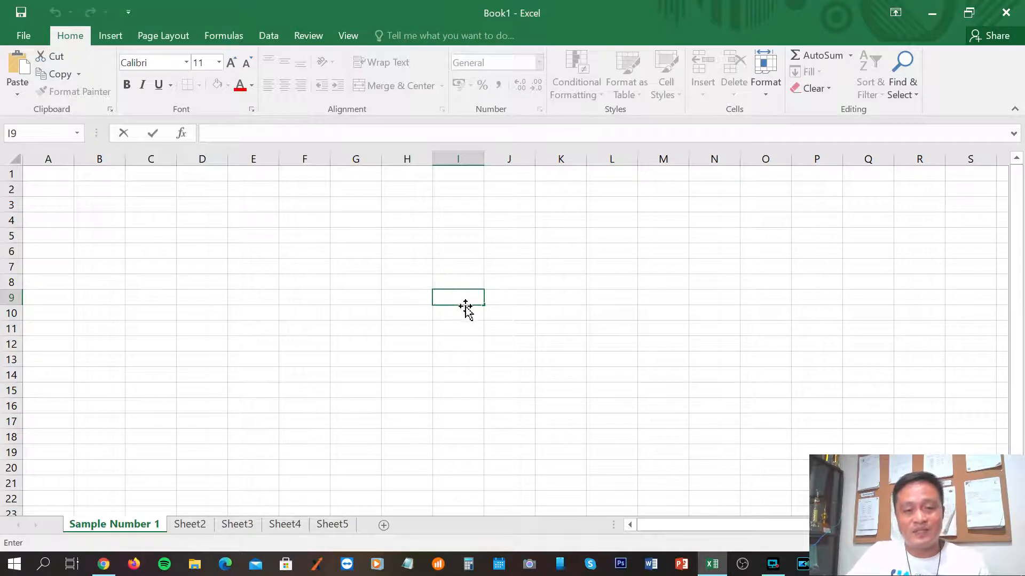
{"action": "left_click", "coordinate": [501, 327]}
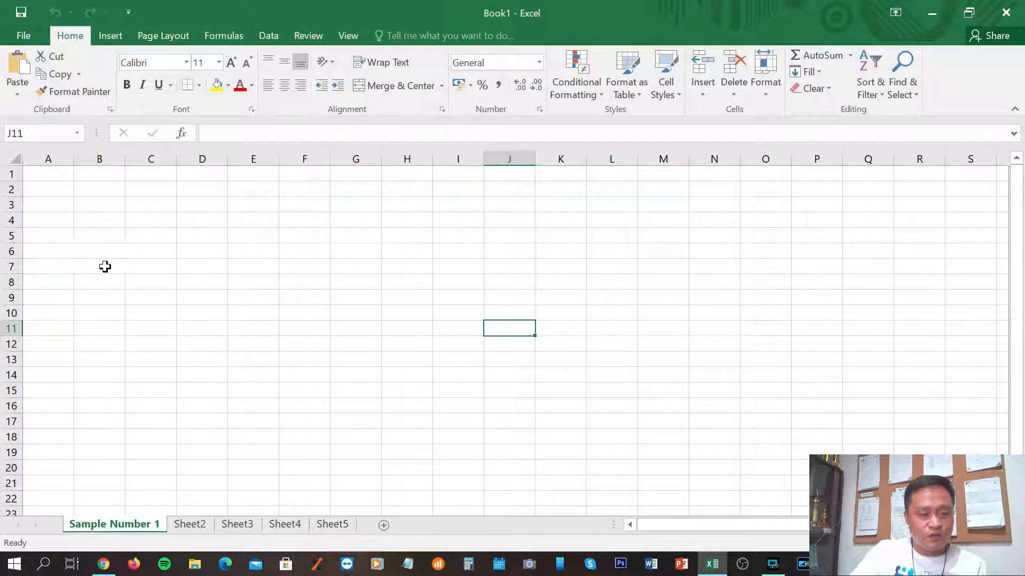
{"action": "left_click", "coordinate": [355, 265]}
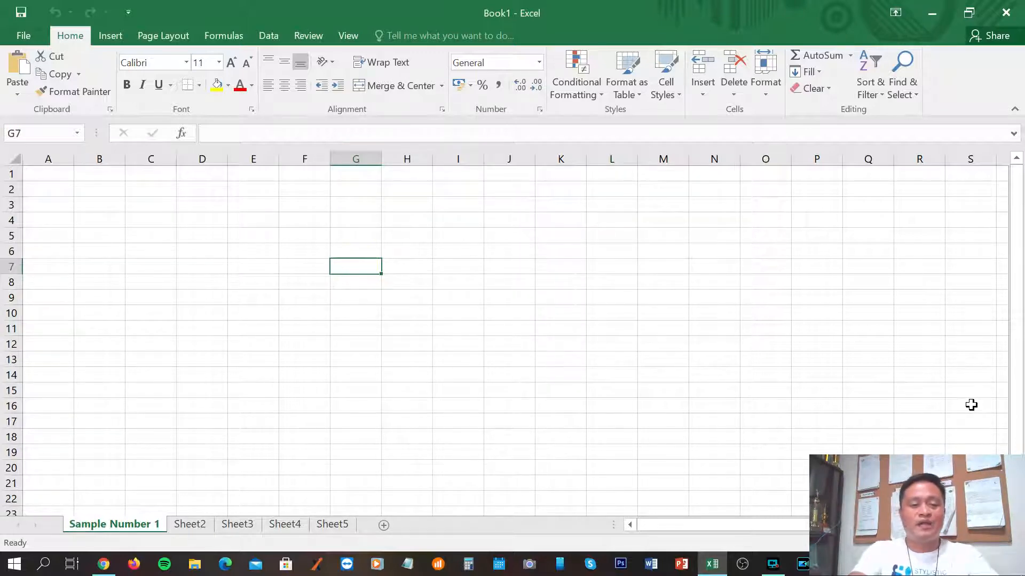
Enter a person's first name in cell G7.
{"action": "type", "text": "jonel"}
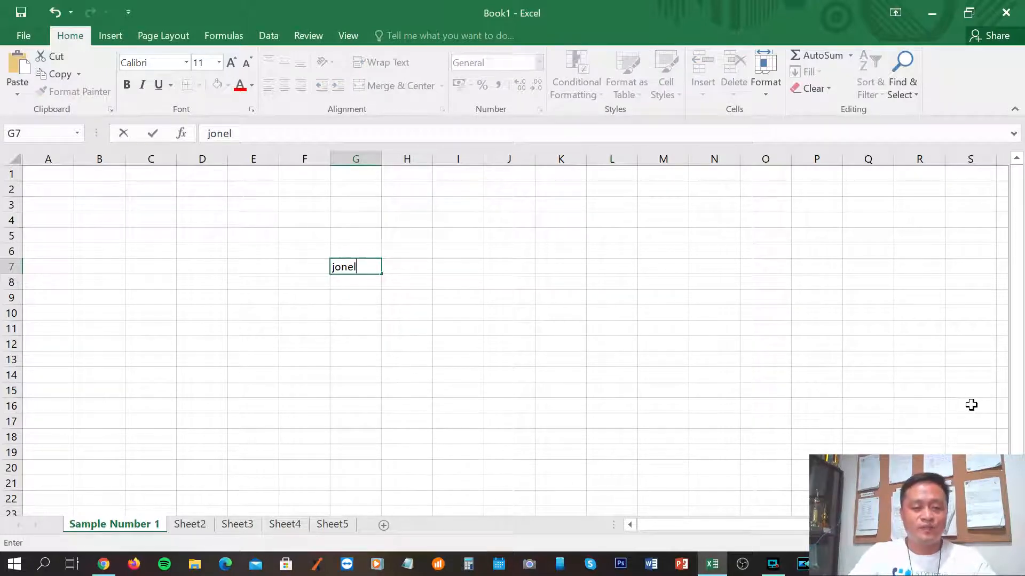
{"action": "key", "text": "Return"}
{"action": "left_click", "coordinate": [356, 267]}
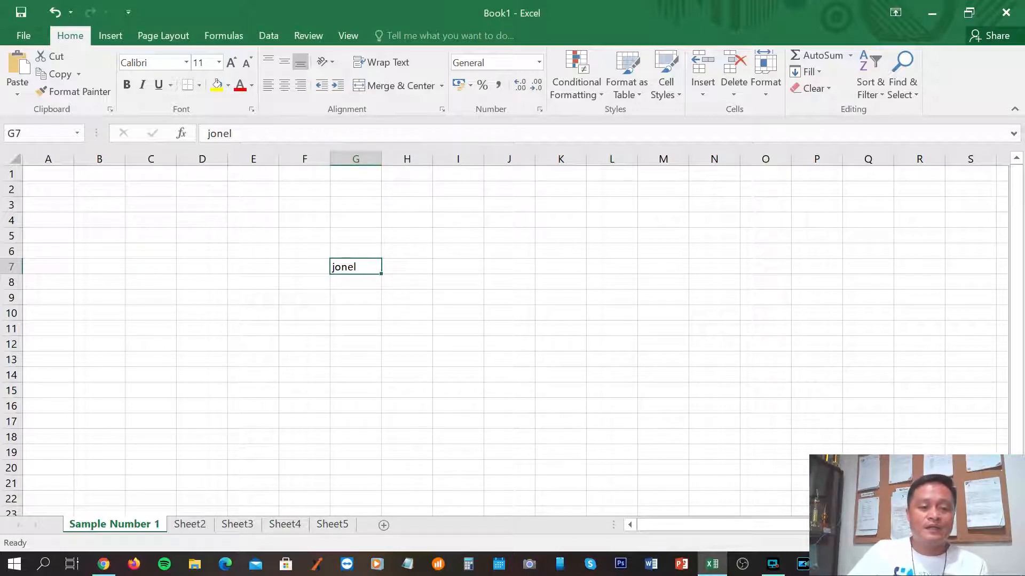
Demonstrate in-cell editing, the Name Box and formula bar on G7 and D3.
{"action": "double_click", "coordinate": [238, 133]}
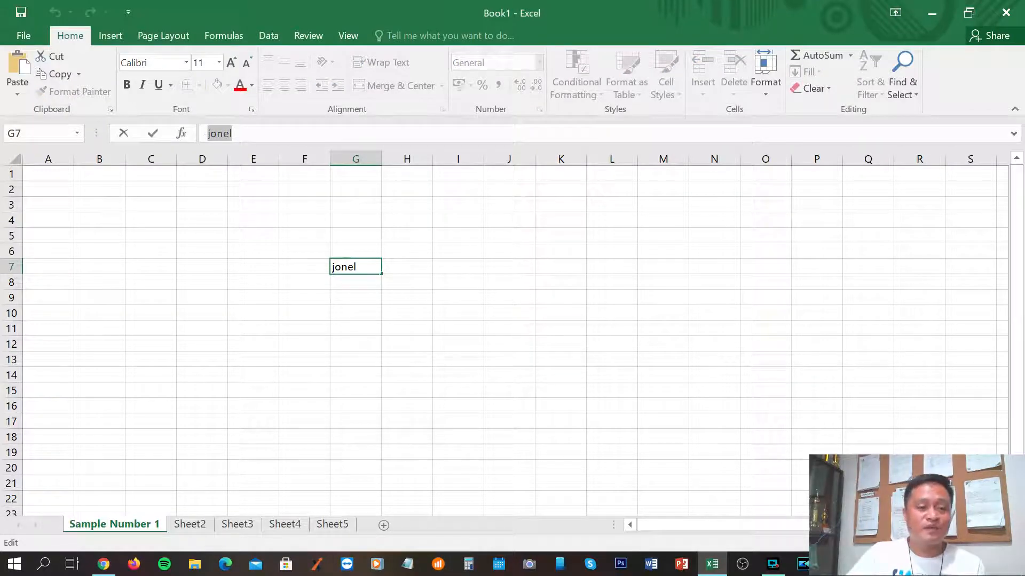
{"action": "left_click", "coordinate": [259, 195]}
{"action": "left_click", "coordinate": [342, 269]}
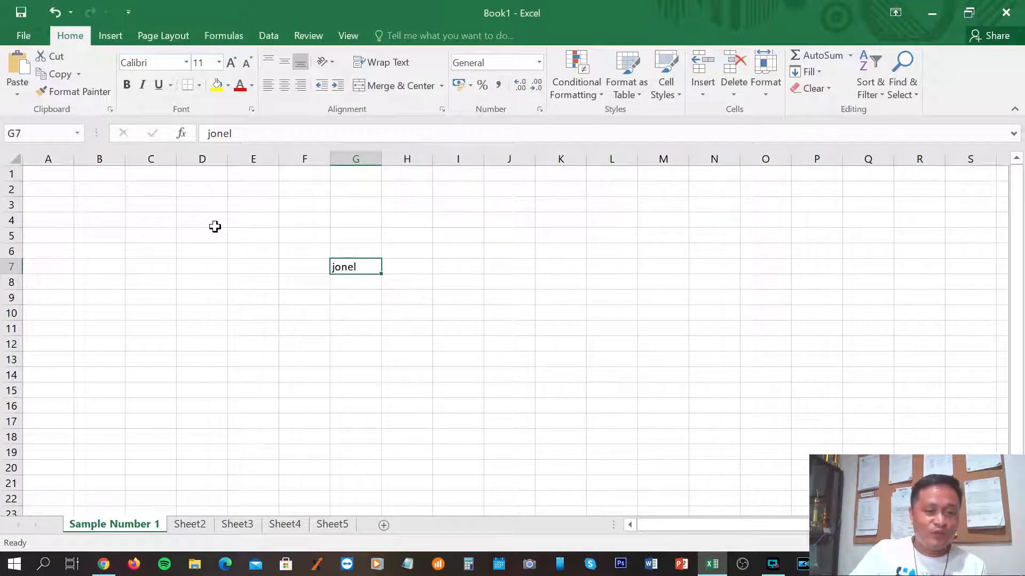
{"action": "left_click", "coordinate": [198, 204]}
{"action": "left_click", "coordinate": [16, 134]}
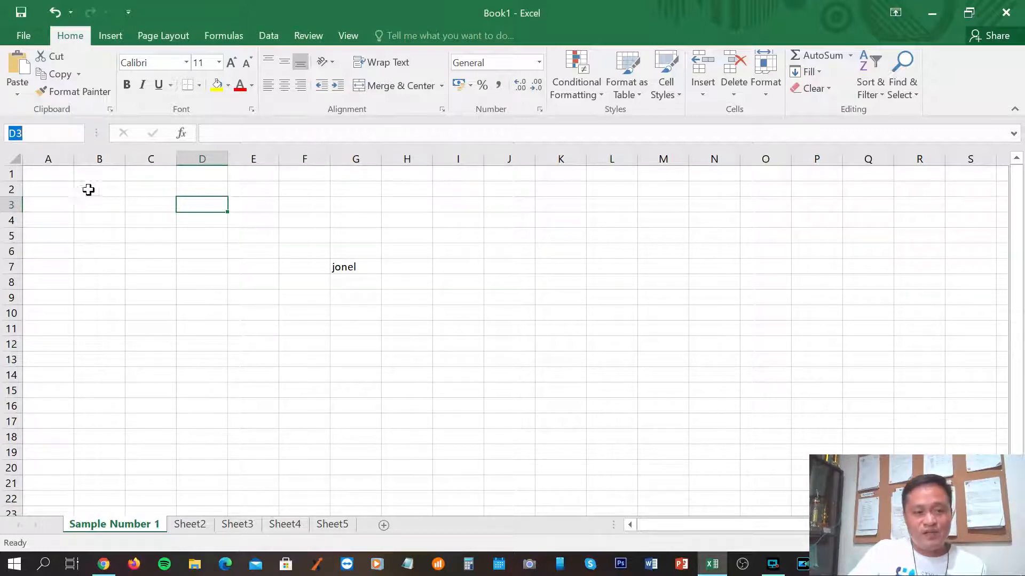
{"action": "left_click", "coordinate": [209, 133]}
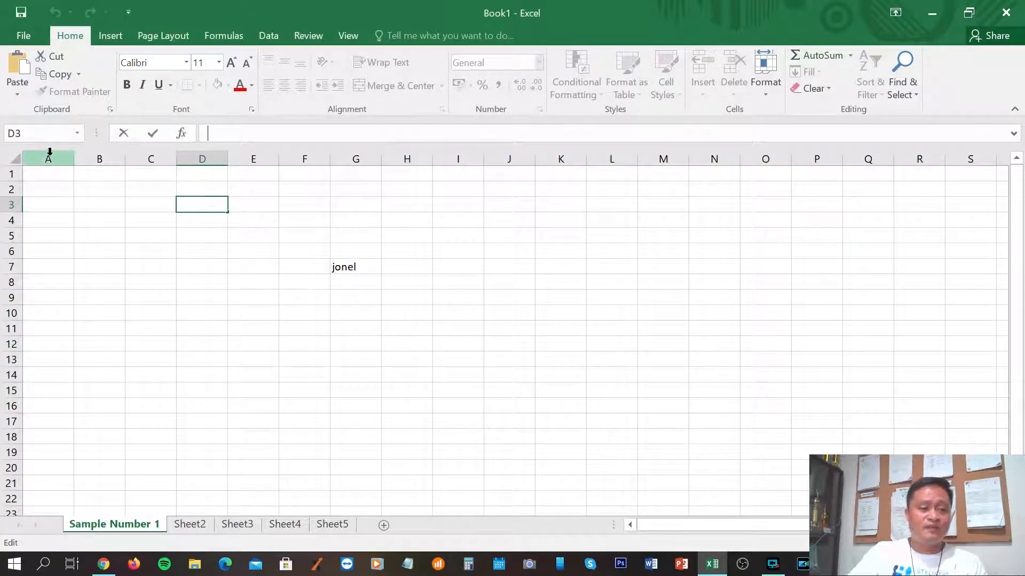
{"action": "left_click", "coordinate": [354, 266]}
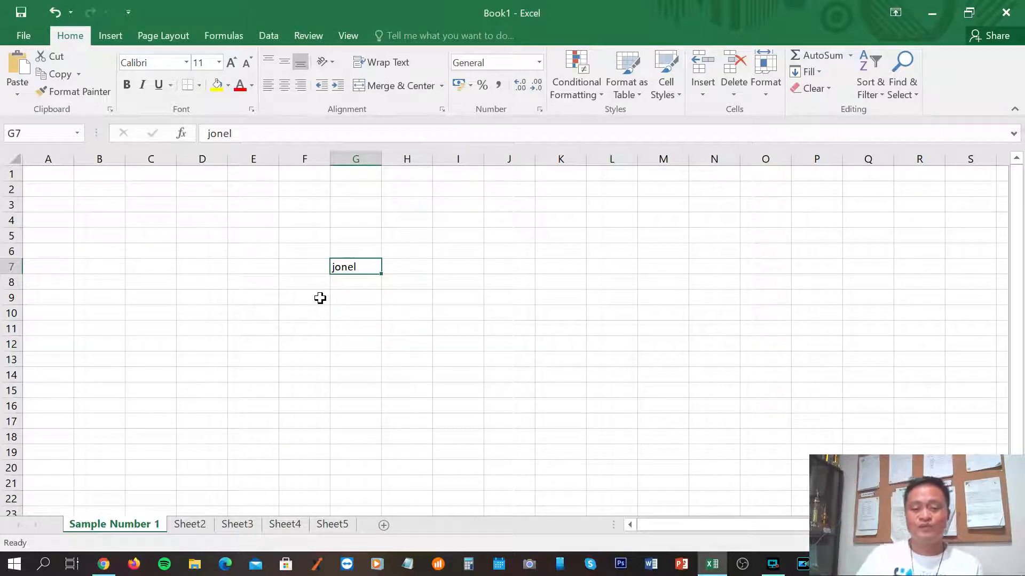
{"action": "left_click", "coordinate": [98, 204]}
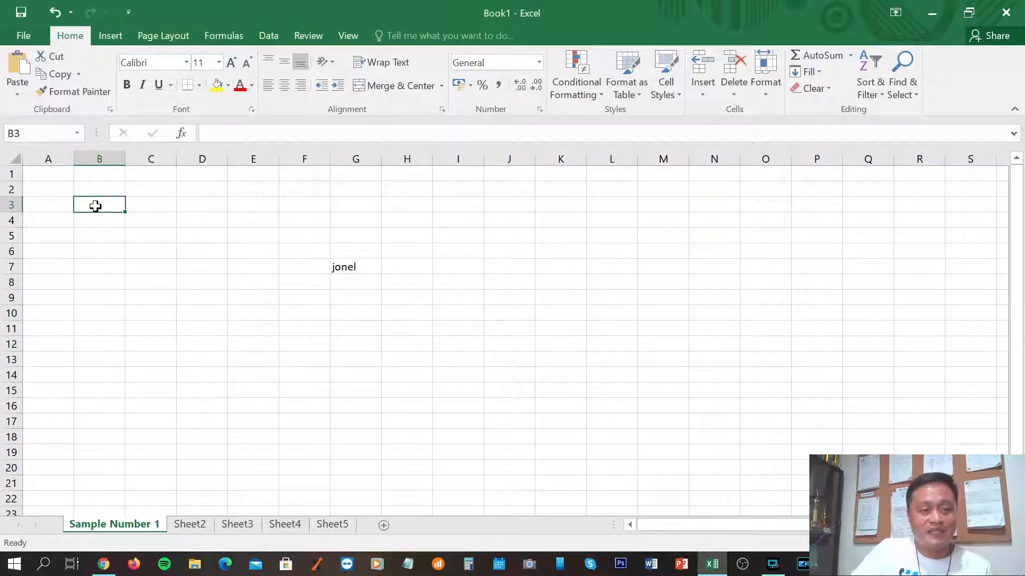
{"action": "left_click", "coordinate": [29, 133]}
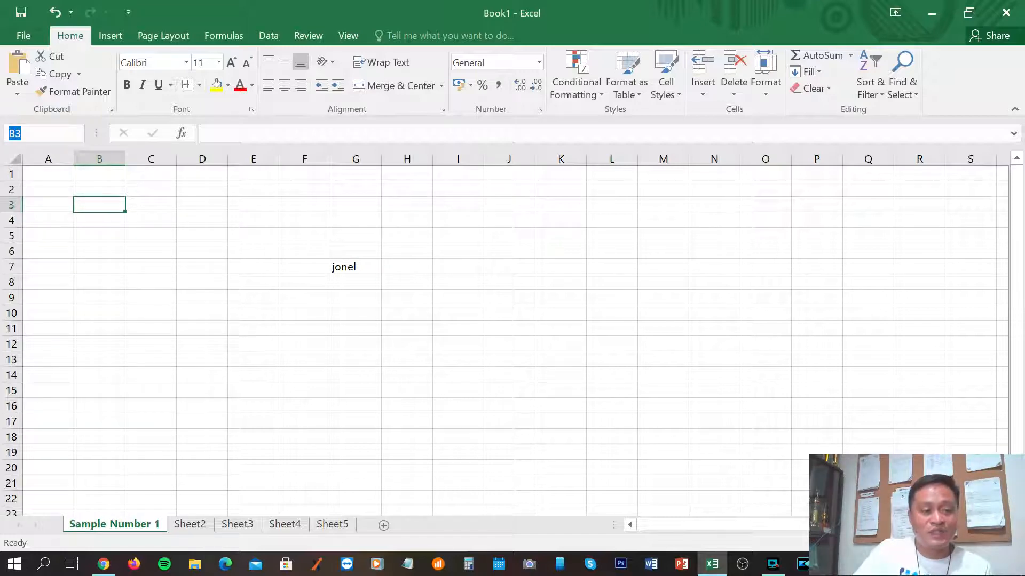
{"action": "left_click", "coordinate": [107, 204]}
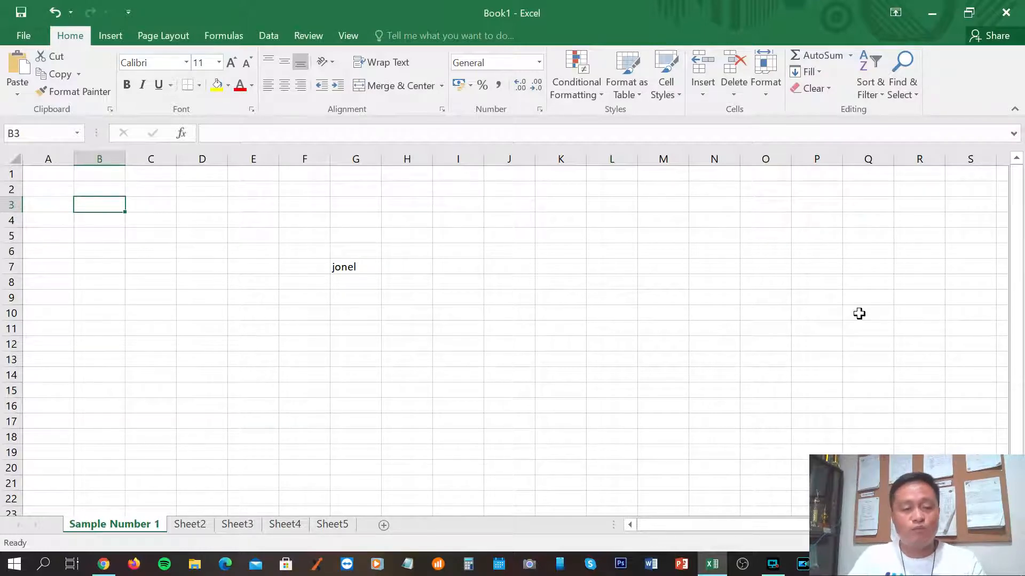
{"action": "key", "text": "Down"}
{"action": "key", "text": "Down"}
{"action": "key", "text": "Down"}
{"action": "key", "text": "Down"}
{"action": "key", "text": "Down"}
{"action": "key", "text": "Down"}
{"action": "key", "text": "Down"}
{"action": "key", "text": "Down"}
{"action": "key", "text": "Down"}
{"action": "key", "text": "Down"}
{"action": "key", "text": "Down"}
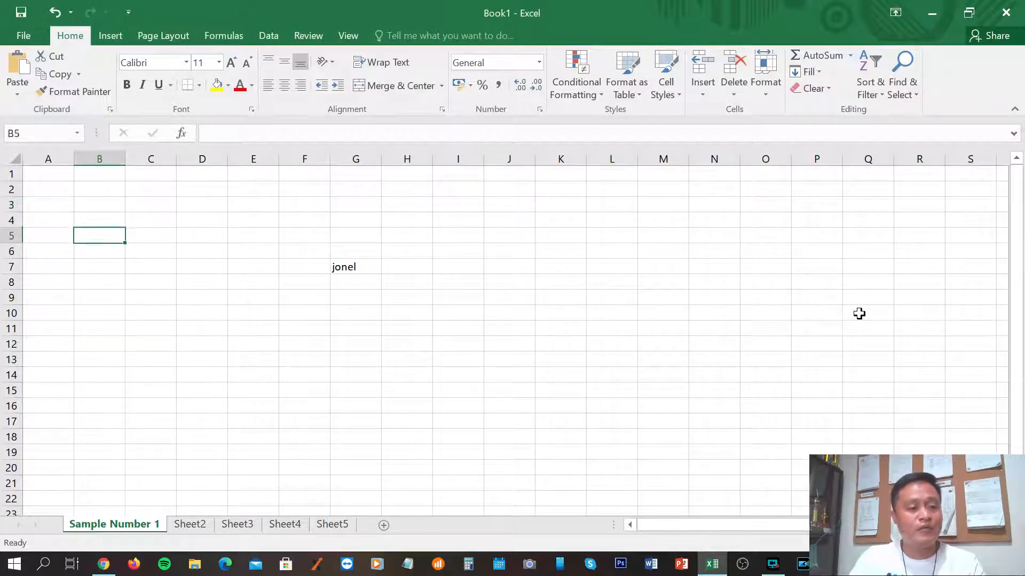
{"action": "key", "text": "Right"}
{"action": "key", "text": "Right"}
{"action": "key", "text": "Right"}
{"action": "key", "text": "Right"}
{"action": "key", "text": "Right"}
{"action": "key", "text": "Right"}
{"action": "key", "text": "Right"}
{"action": "key", "text": "Right"}
{"action": "key", "text": "Right"}
{"action": "key", "text": "Right"}
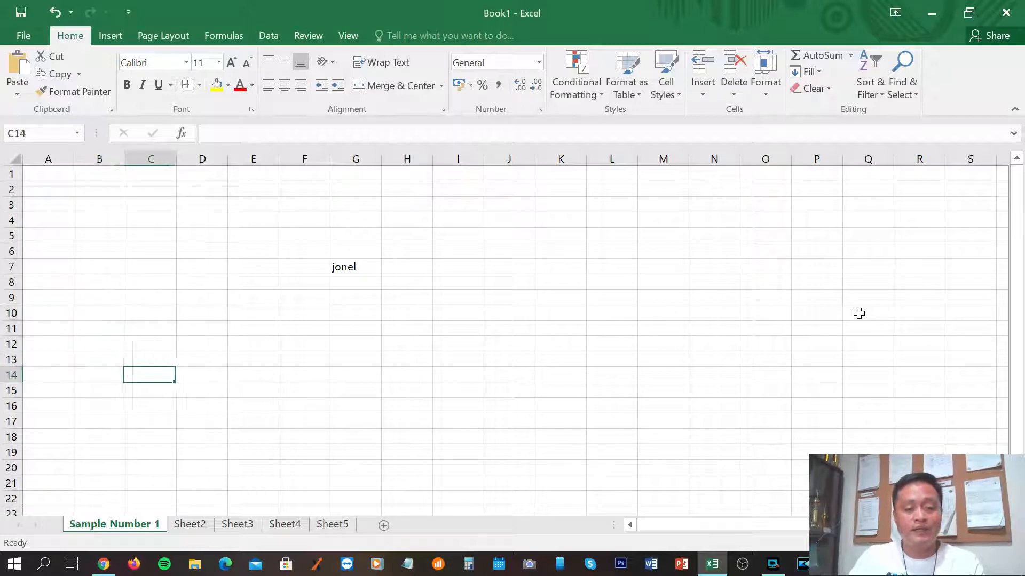
{"action": "key", "text": "Right"}
{"action": "key", "text": "Up"}
{"action": "key", "text": "Up"}
{"action": "key", "text": "Up"}
{"action": "key", "text": "Up"}
{"action": "key", "text": "Up"}
{"action": "key", "text": "Up"}
{"action": "key", "text": "Up"}
{"action": "key", "text": "Up"}
{"action": "key", "text": "Up"}
{"action": "key", "text": "Left"}
{"action": "key", "text": "Left"}
{"action": "key", "text": "Left"}
{"action": "key", "text": "Left"}
{"action": "key", "text": "Left"}
{"action": "key", "text": "Left"}
{"action": "key", "text": "Left"}
{"action": "key", "text": "Left"}
{"action": "key", "text": "Left"}
{"action": "key", "text": "Left"}
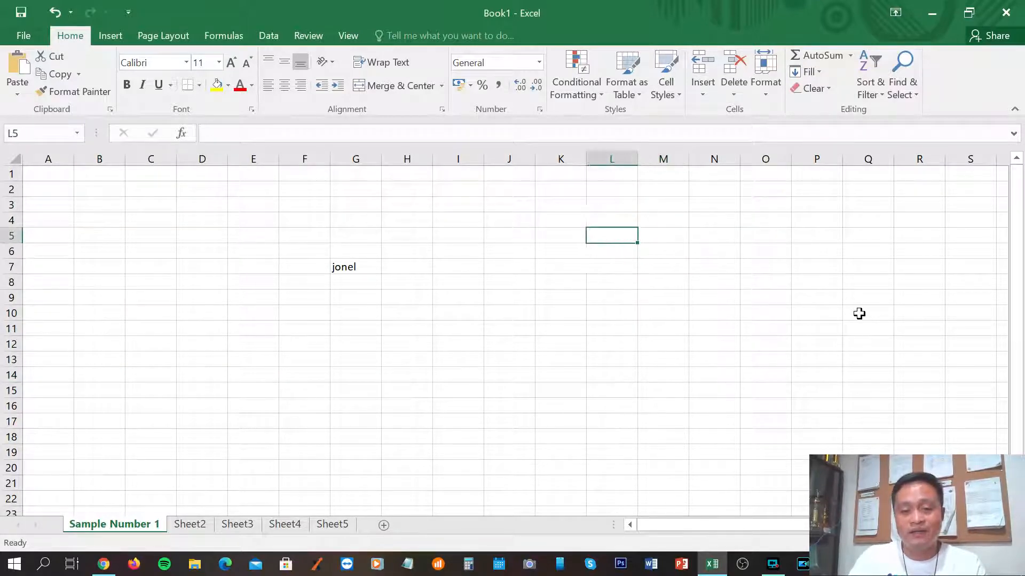
{"action": "key", "text": "Down"}
{"action": "key", "text": "Down"}
{"action": "key", "text": "Down"}
{"action": "key", "text": "Down"}
{"action": "key", "text": "Down"}
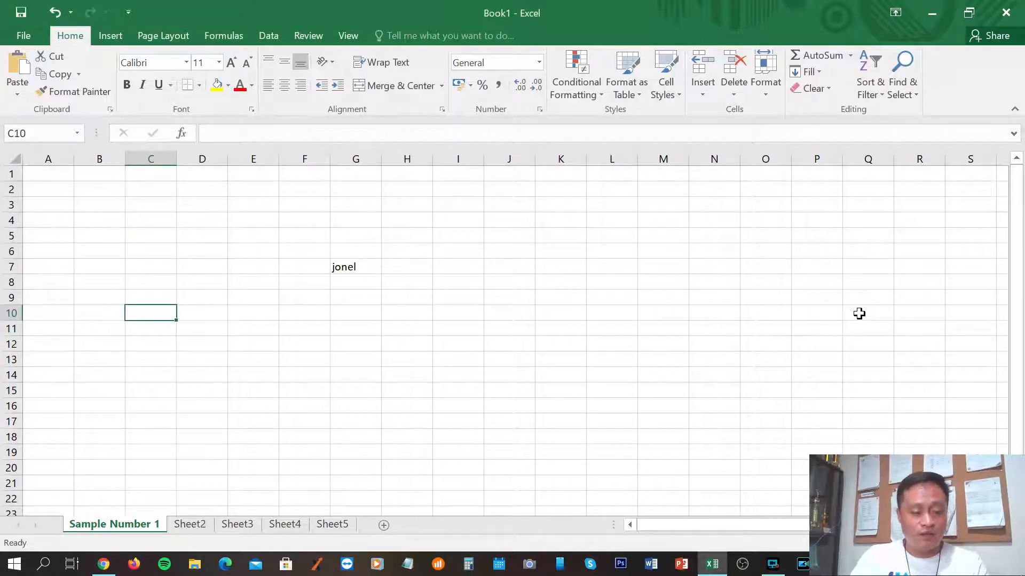
{"action": "key", "text": "Right"}
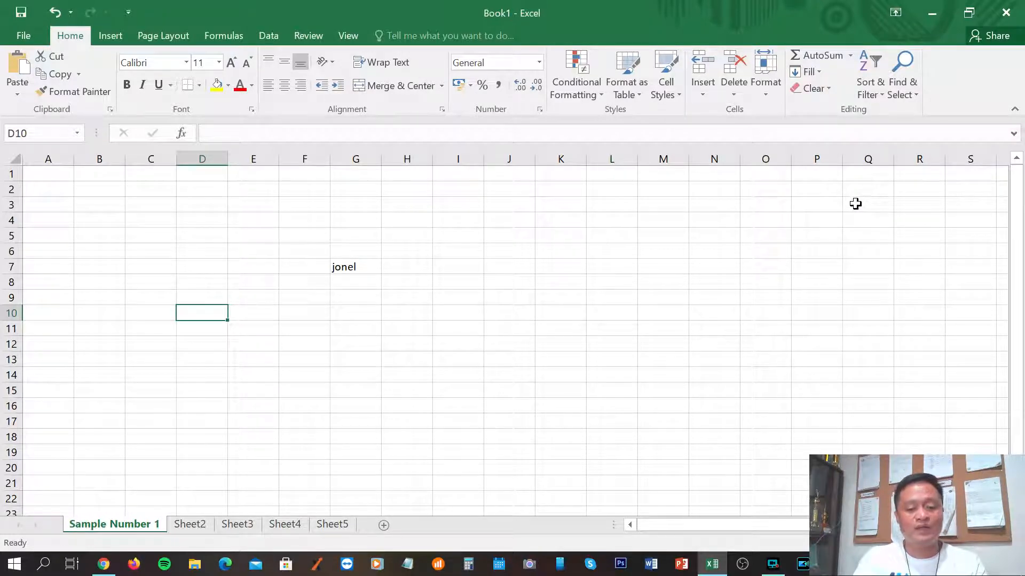
{"action": "key", "text": "Down"}
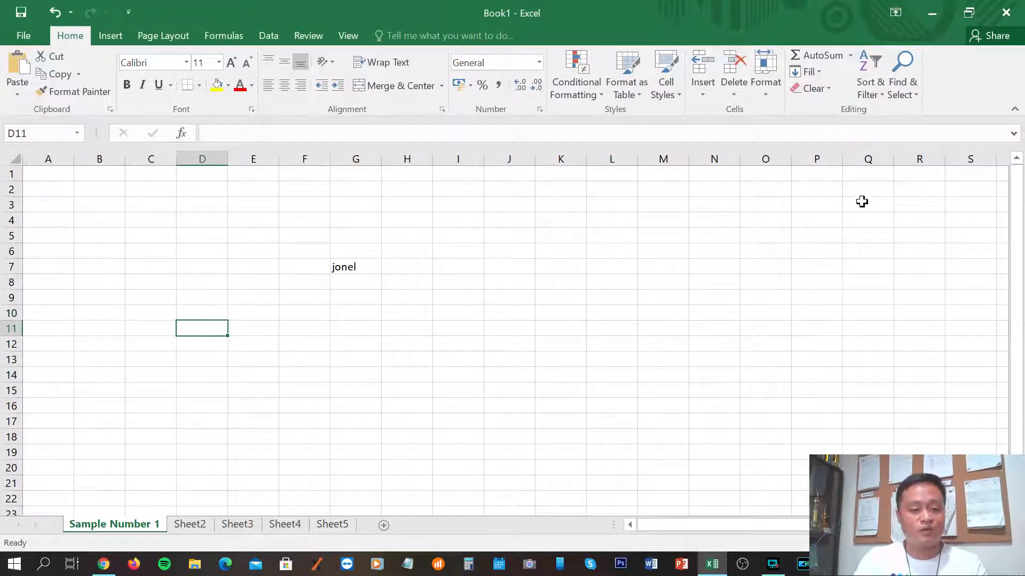
{"action": "key", "text": "Down"}
{"action": "key", "text": "Down"}
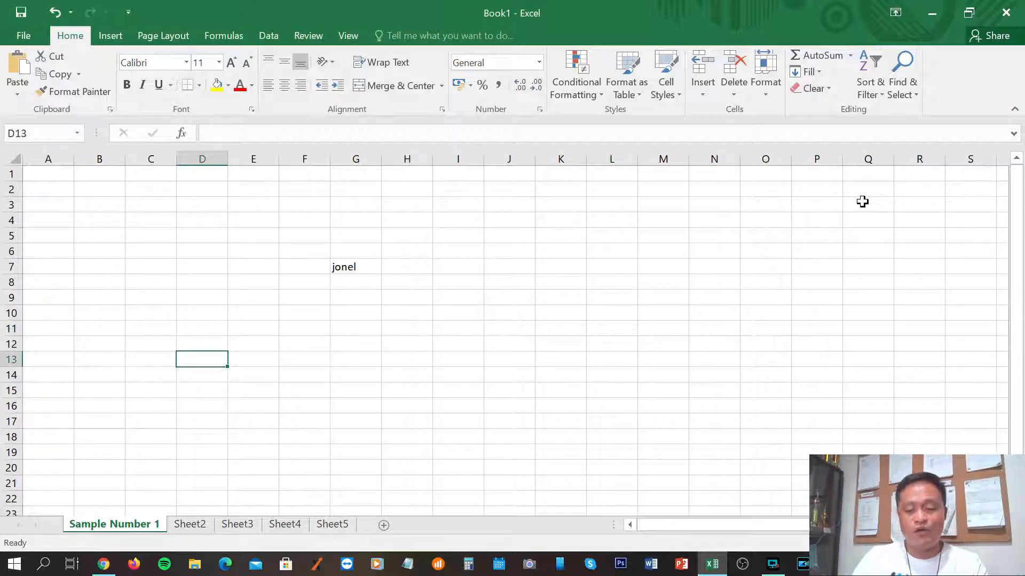
{"action": "key", "text": "Down"}
{"action": "key", "text": "Right"}
{"action": "key", "text": "Right"}
{"action": "key", "text": "Left"}
{"action": "key", "text": "Right"}
{"action": "key", "text": "Right"}
{"action": "key", "text": "Right"}
{"action": "key", "text": "Up"}
{"action": "key", "text": "Up"}
{"action": "key", "text": "Up"}
{"action": "key", "text": "Up"}
{"action": "key", "text": "Up"}
{"action": "key", "text": "Up"}
{"action": "key", "text": "Up"}
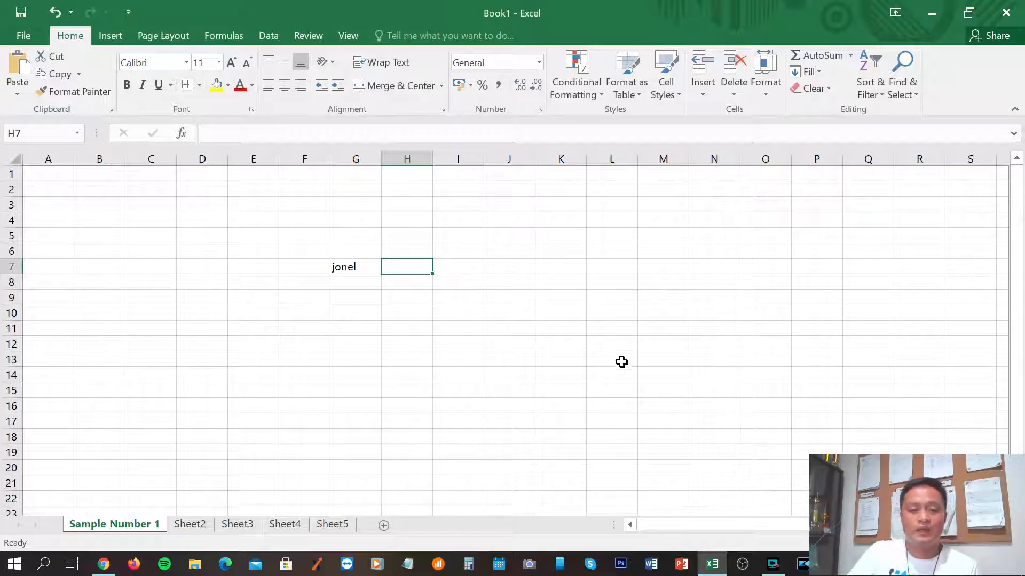
{"action": "key", "text": "Up"}
{"action": "key", "text": "Up"}
{"action": "key", "text": "Up"}
{"action": "key", "text": "Up"}
{"action": "key", "text": "Up"}
{"action": "key", "text": "Up"}
{"action": "key", "text": "Right"}
{"action": "key", "text": "Right"}
{"action": "key", "text": "Right"}
{"action": "key", "text": "Right"}
{"action": "key", "text": "Right"}
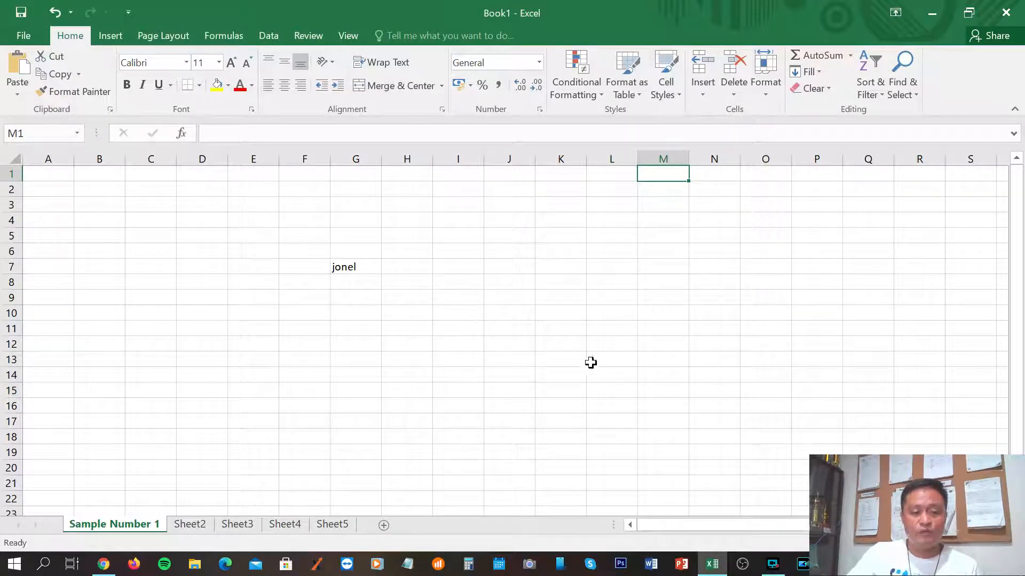
{"action": "left_click", "coordinate": [618, 331]}
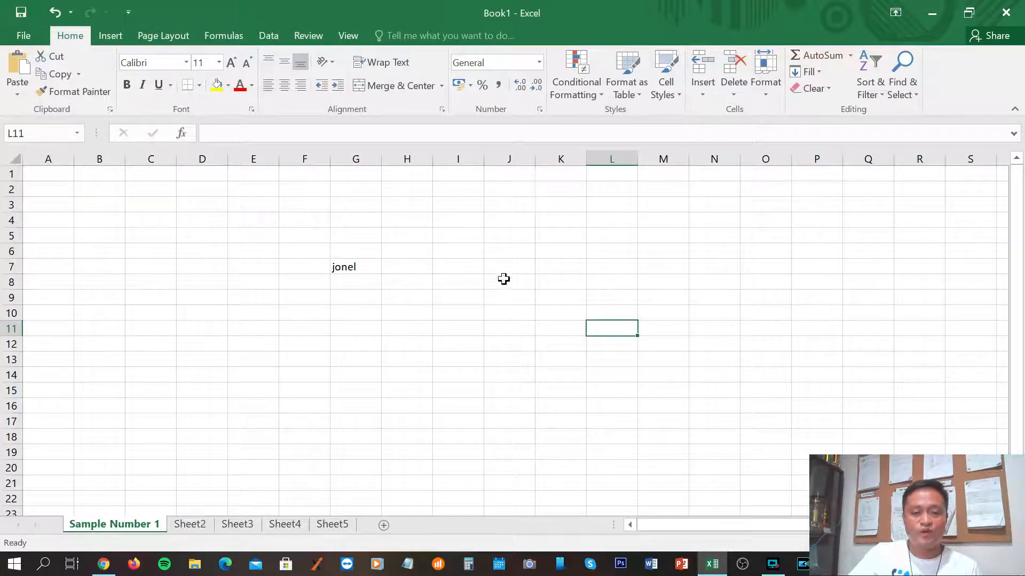
{"action": "left_click", "coordinate": [416, 328]}
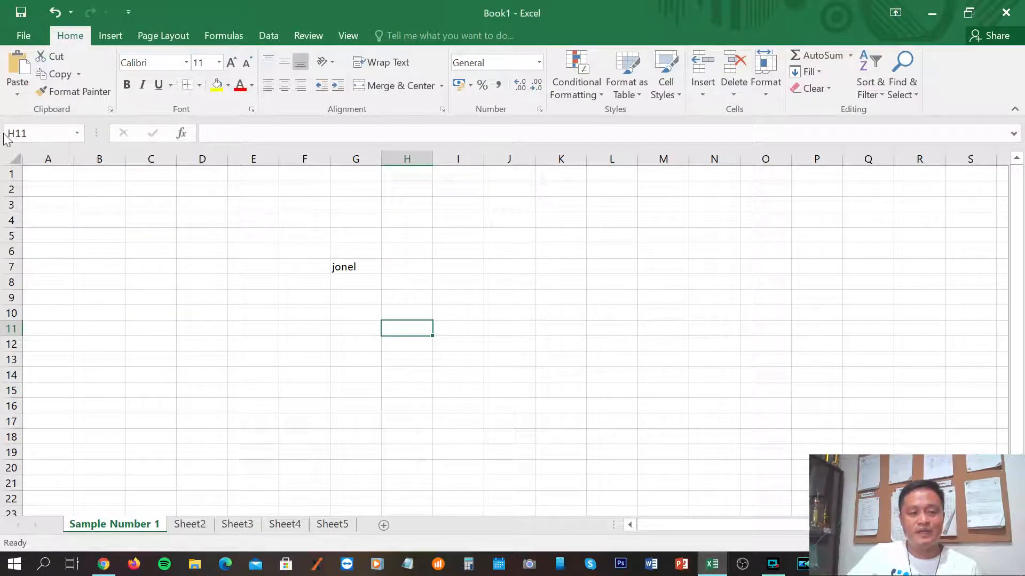
{"action": "left_click", "coordinate": [578, 342]}
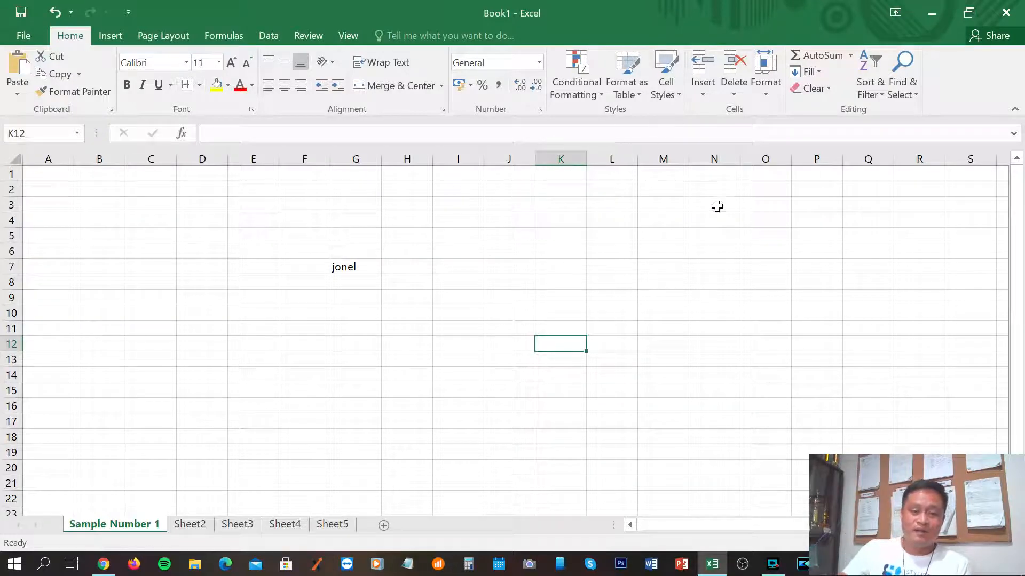
{"action": "left_click", "coordinate": [557, 263]}
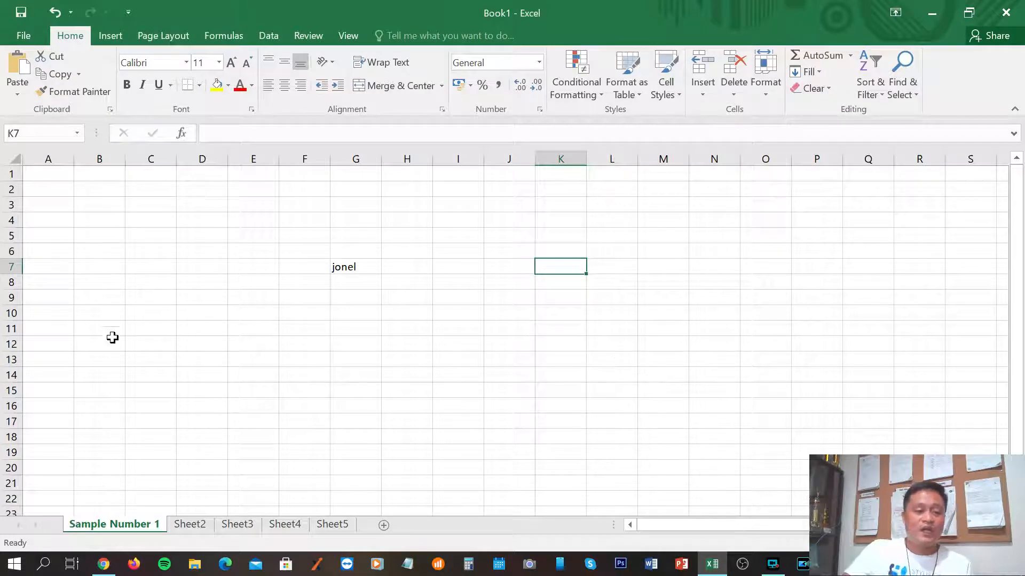
{"action": "left_click", "coordinate": [97, 297]}
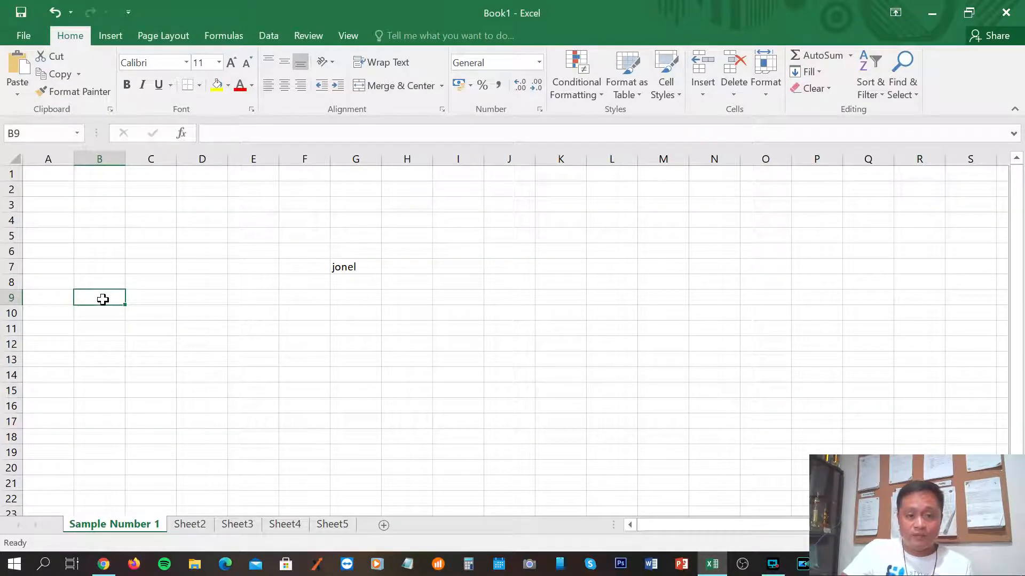
{"action": "left_click_drag", "start_coordinate": [107, 298], "coordinate": [622, 433]}
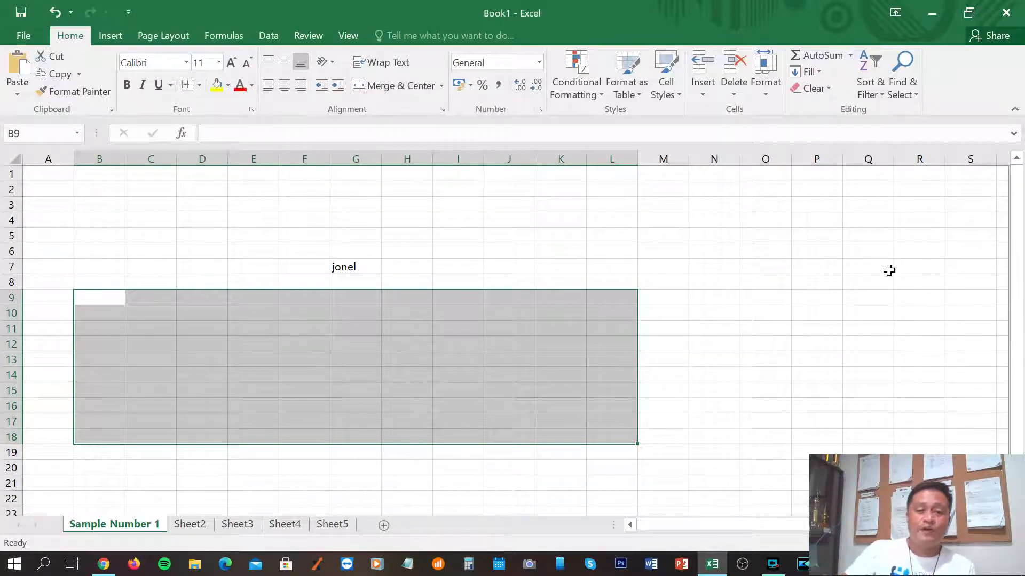
{"action": "left_click", "coordinate": [819, 281]}
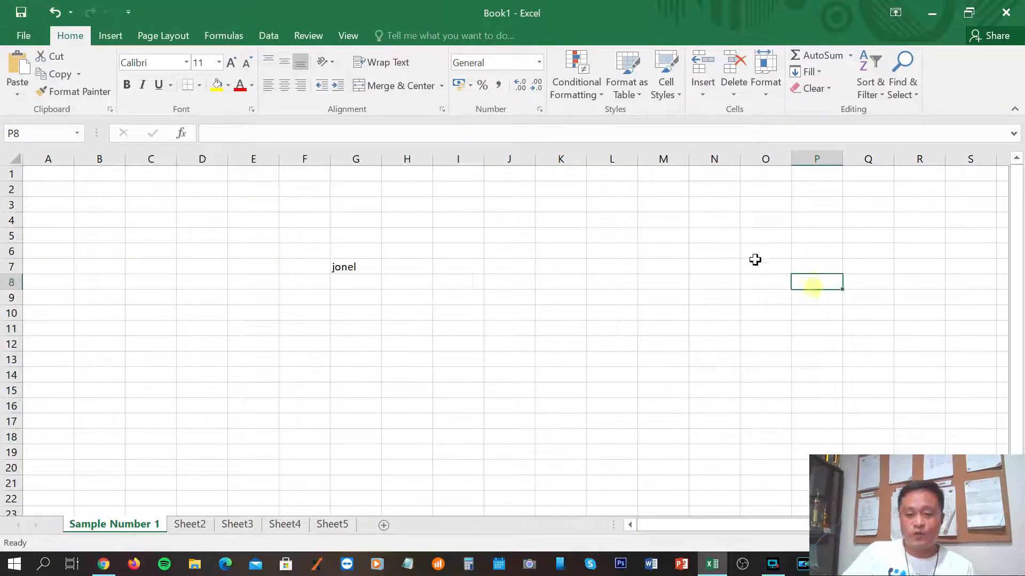
{"action": "left_click", "coordinate": [672, 156]}
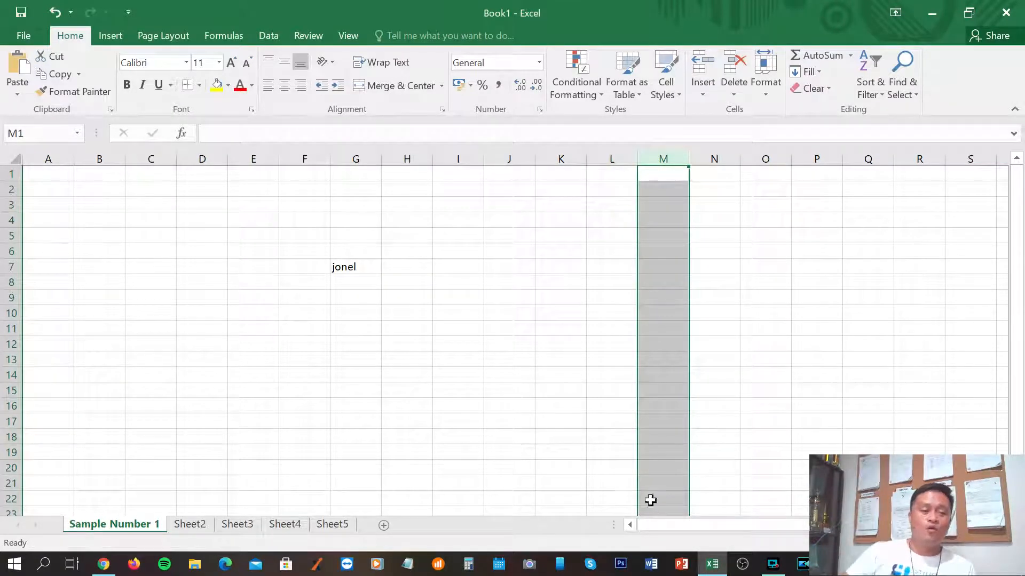
{"action": "left_click", "coordinate": [194, 385]}
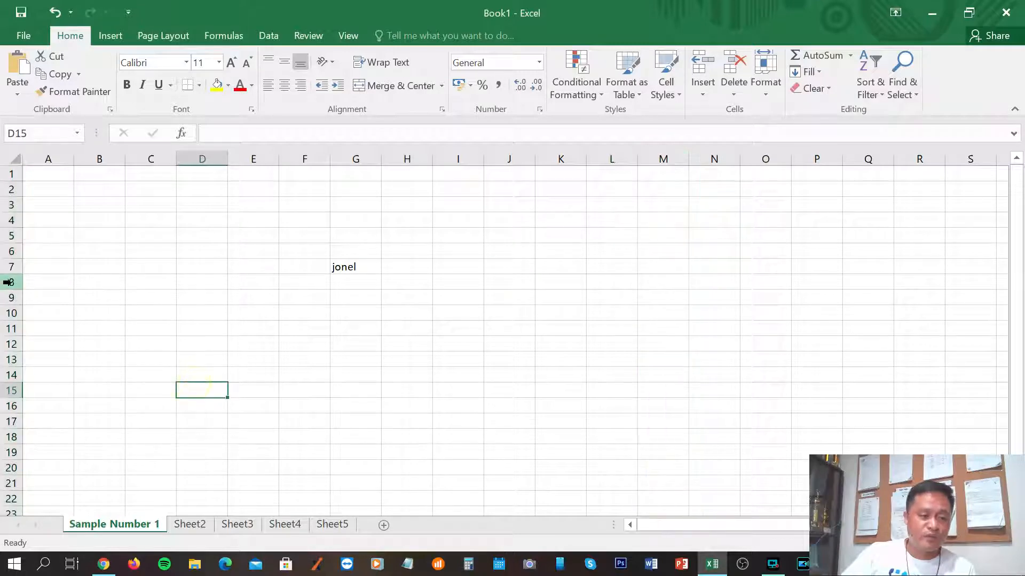
{"action": "left_click", "coordinate": [11, 283]}
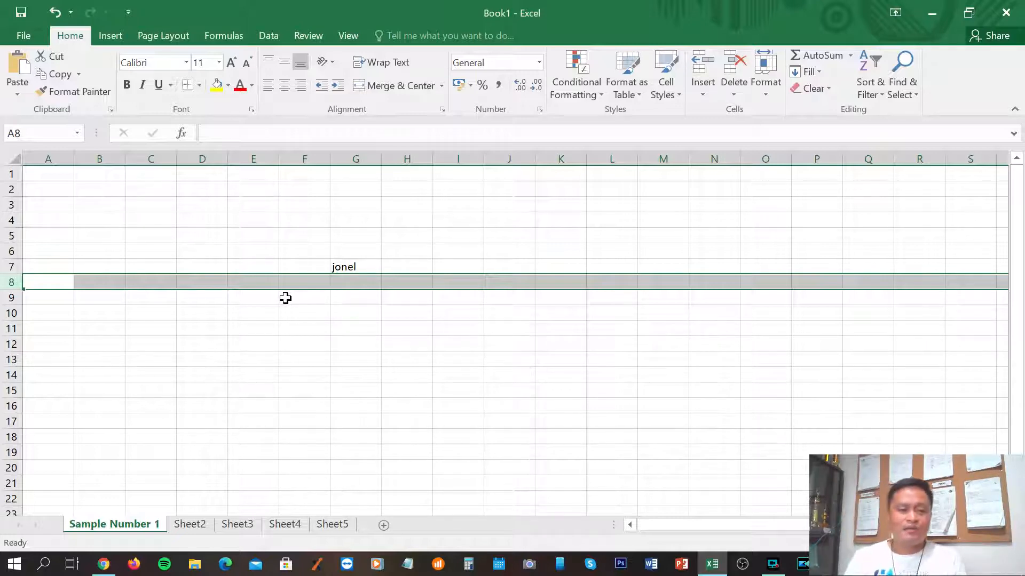
Clear G7 and enter the person's full name with middle initial in D4.
{"action": "left_click", "coordinate": [339, 270]}
{"action": "key", "text": "Delete"}
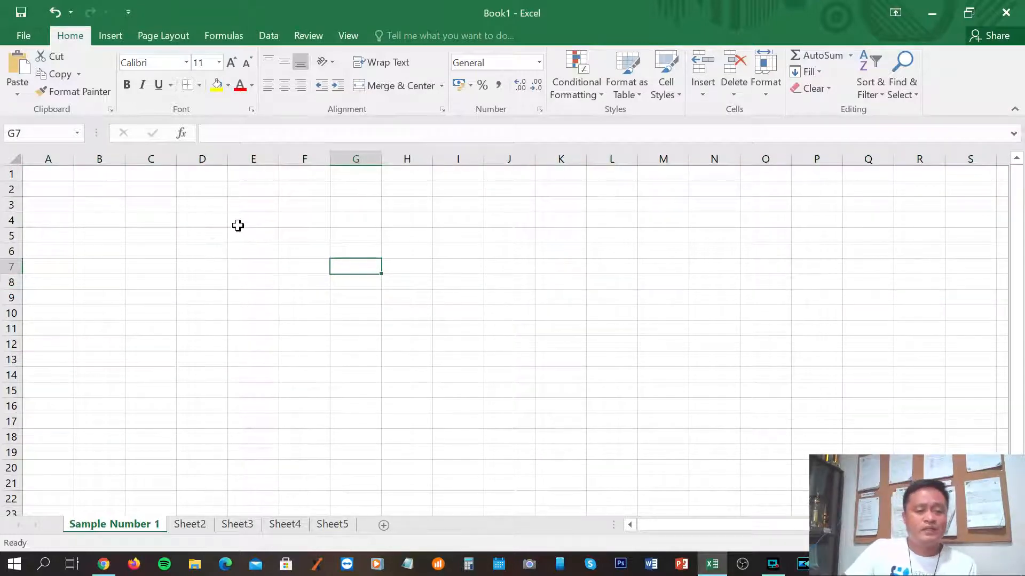
{"action": "left_click", "coordinate": [198, 221]}
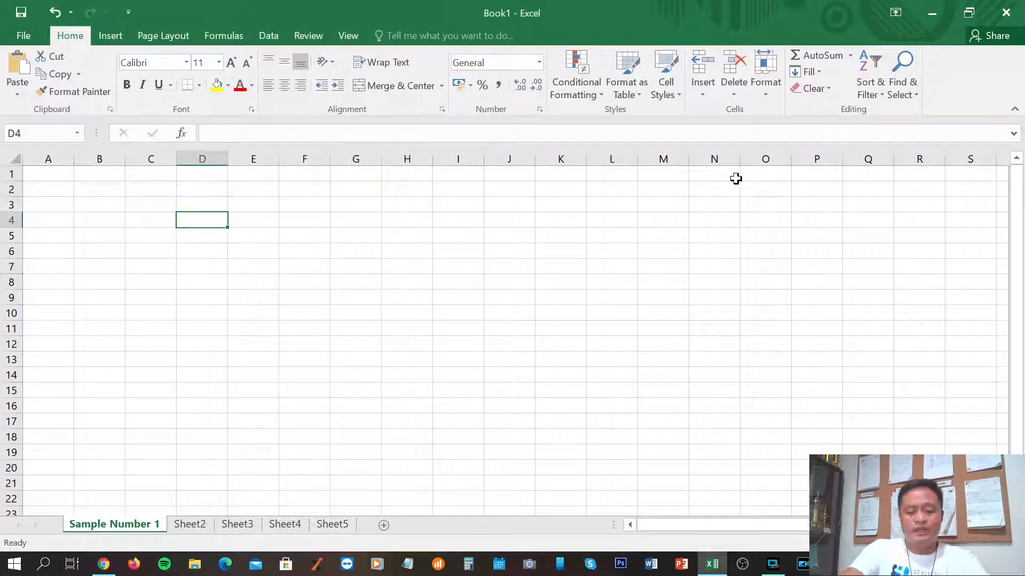
{"action": "key", "text": "Return"}
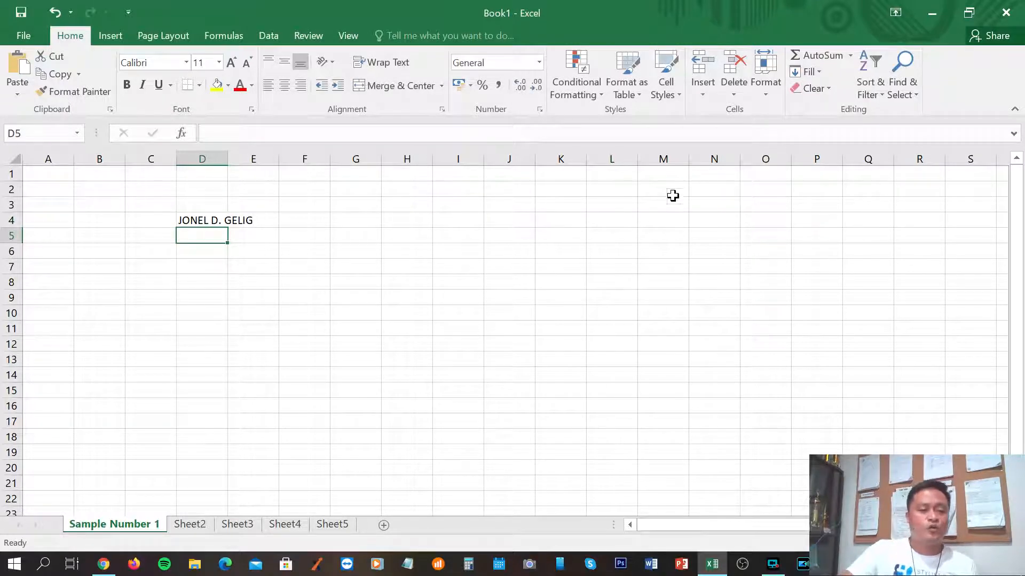
Review the name in D4, then select cell E4 for the address.
{"action": "left_click", "coordinate": [176, 340]}
{"action": "left_click", "coordinate": [197, 221]}
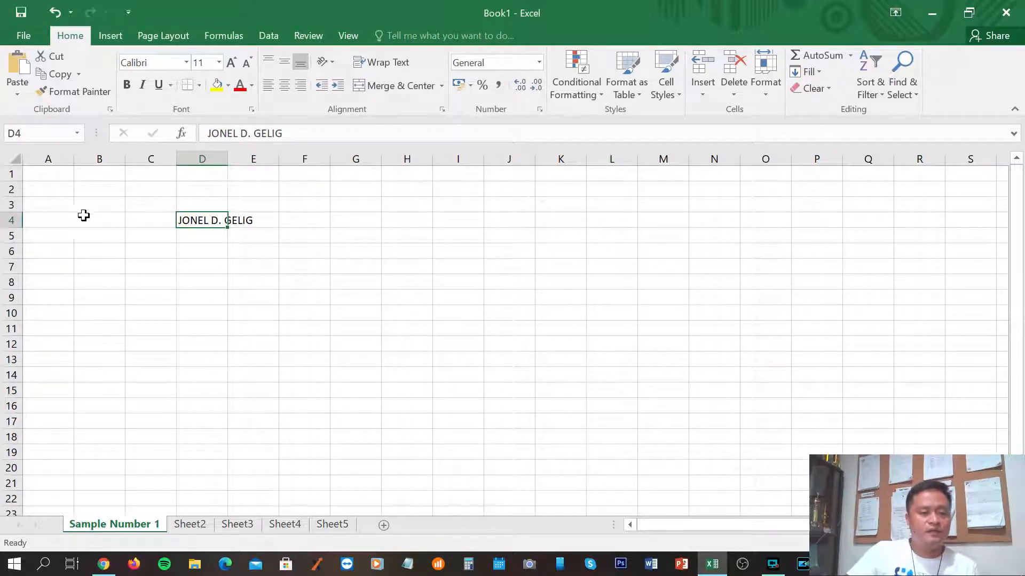
{"action": "left_click", "coordinate": [214, 282]}
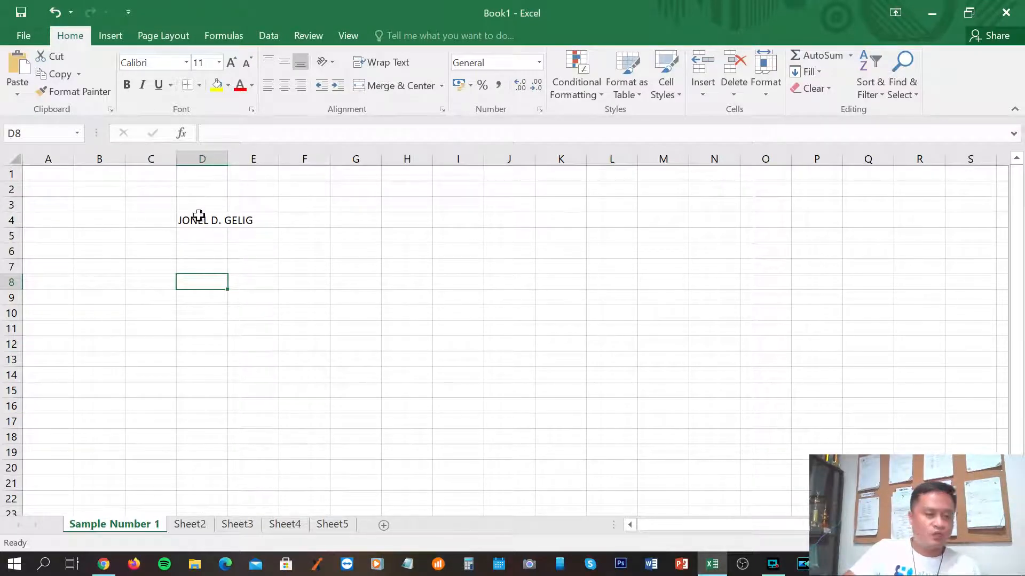
{"action": "left_click", "coordinate": [258, 220]}
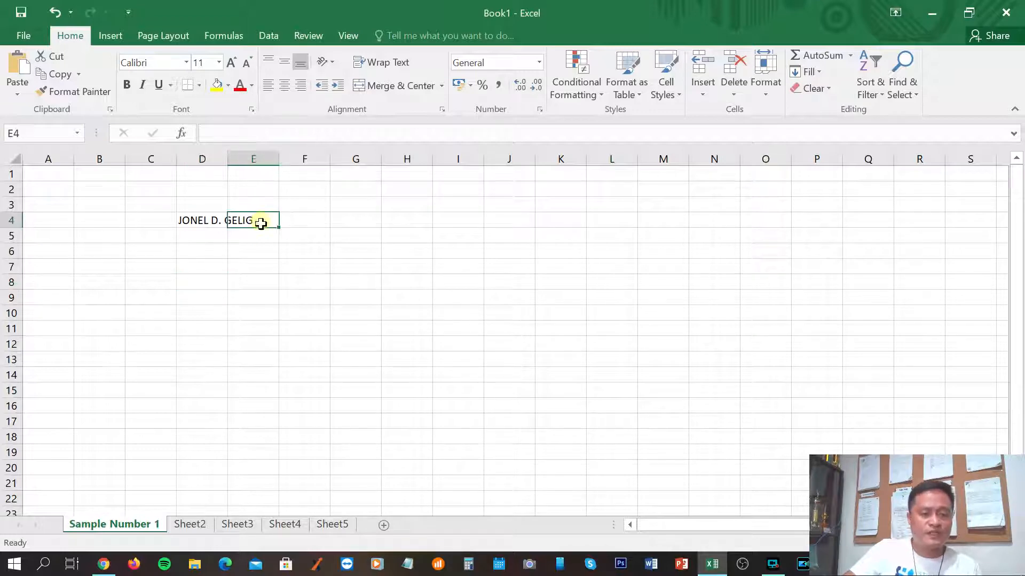
{"action": "left_click", "coordinate": [263, 297]}
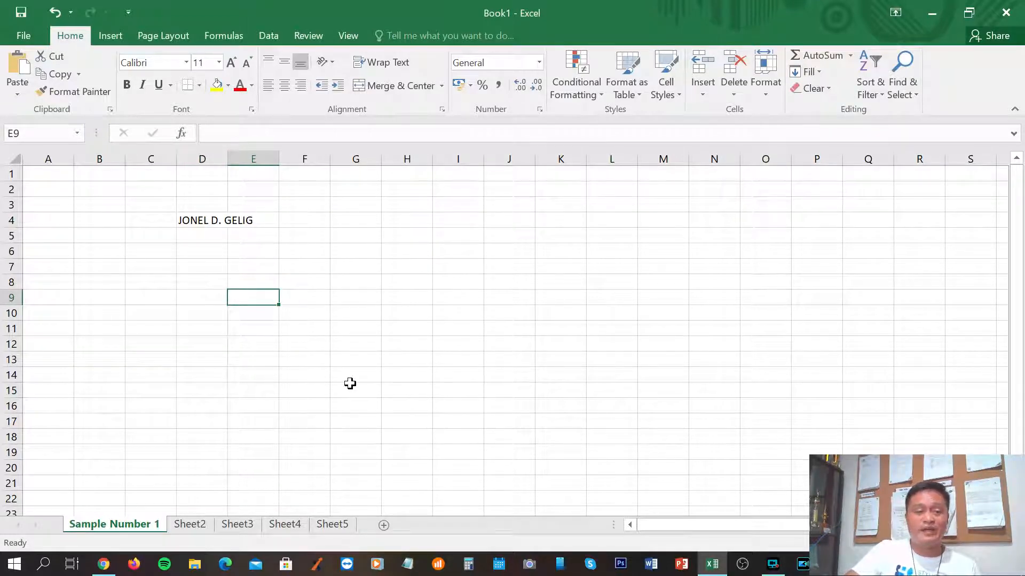
{"action": "left_click", "coordinate": [265, 218]}
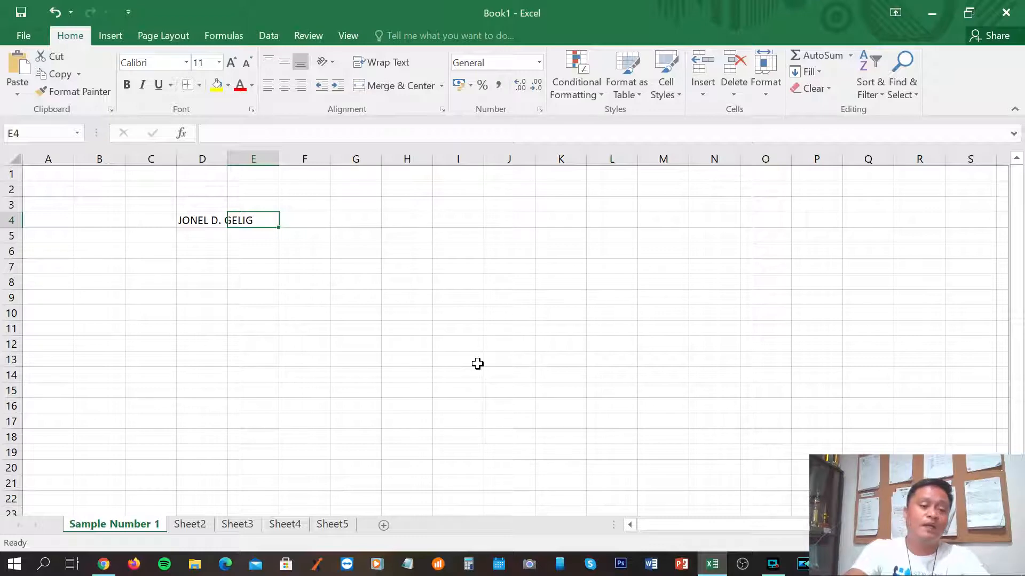
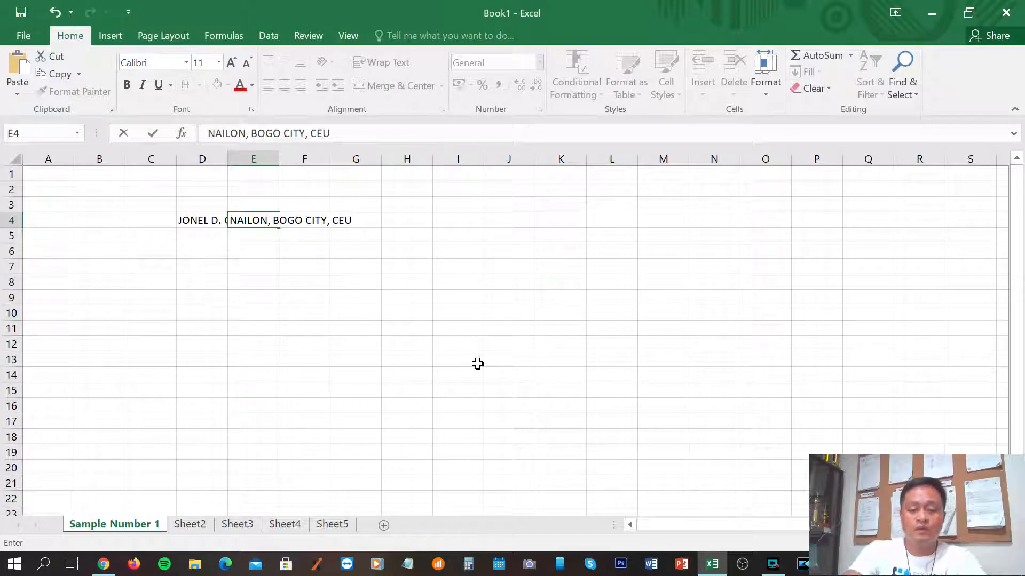
Type the person's address into E4, fixing a typo, and check it beside the name.
{"action": "key", "text": "BackSpace"}
{"action": "key", "text": "Return"}
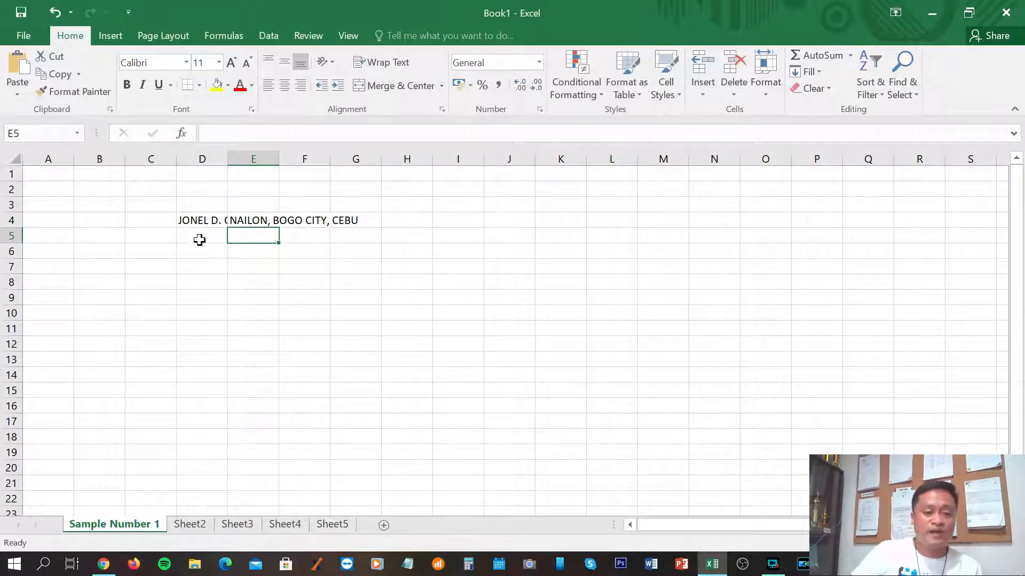
{"action": "left_click", "coordinate": [191, 219]}
{"action": "left_click", "coordinate": [289, 299]}
{"action": "left_click", "coordinate": [261, 219]}
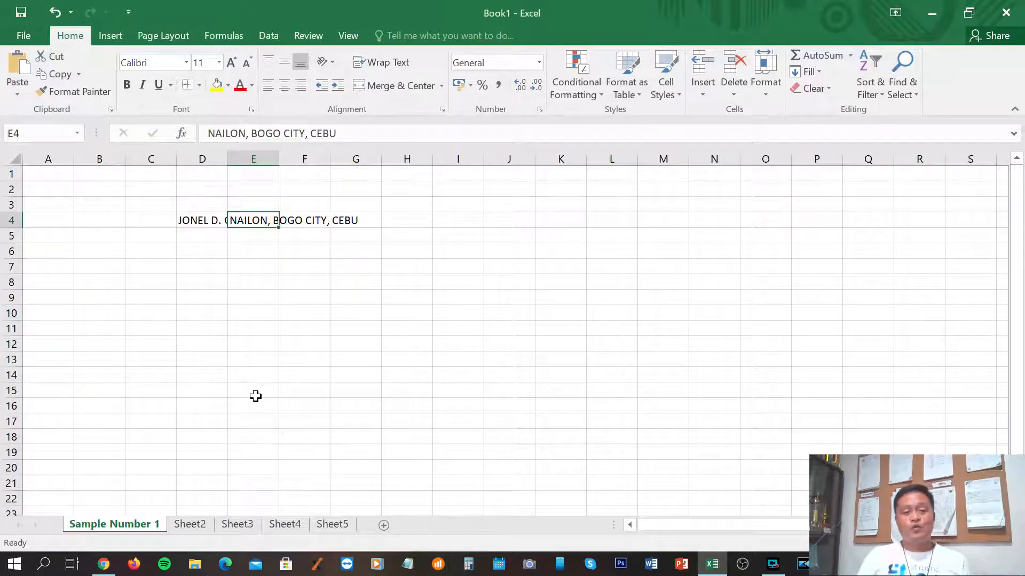
{"action": "left_click", "coordinate": [256, 358]}
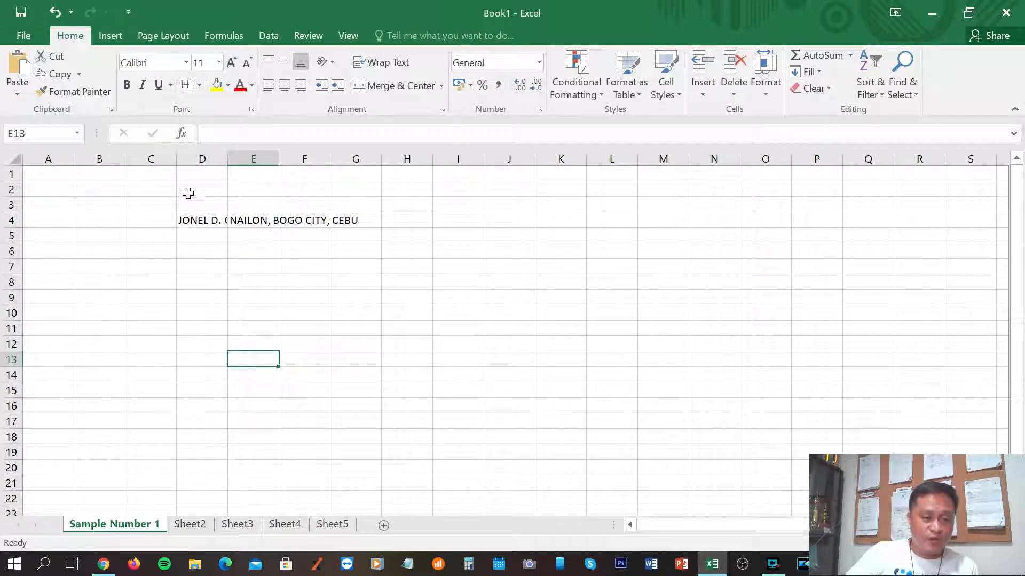
Widen column D to 22.64 so the full name in D4 shows completely.
{"action": "left_click_drag", "start_coordinate": [228, 159], "coordinate": [314, 160]}
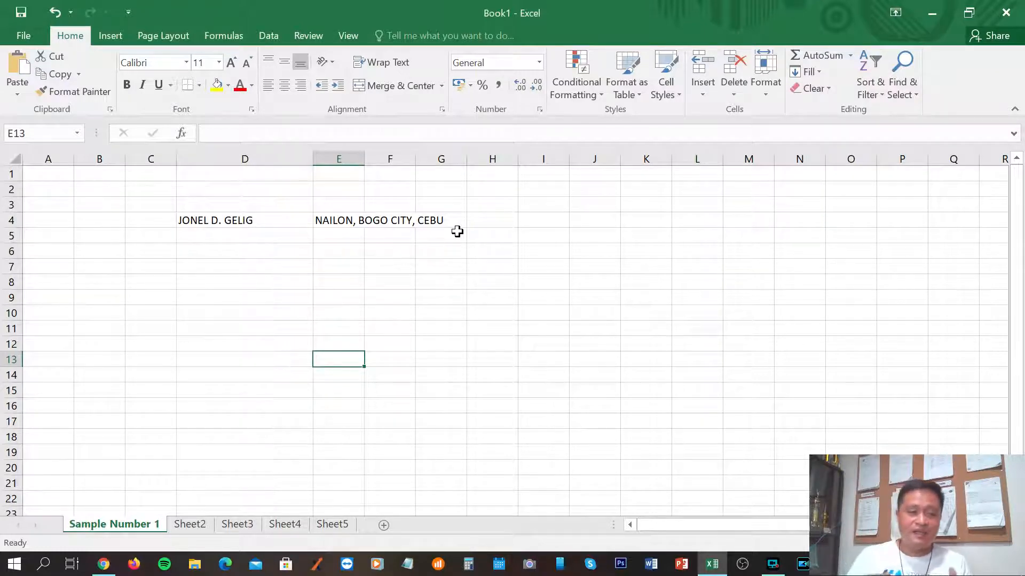
{"action": "left_click", "coordinate": [229, 220]}
{"action": "left_click_drag", "start_coordinate": [293, 133], "coordinate": [206, 133]}
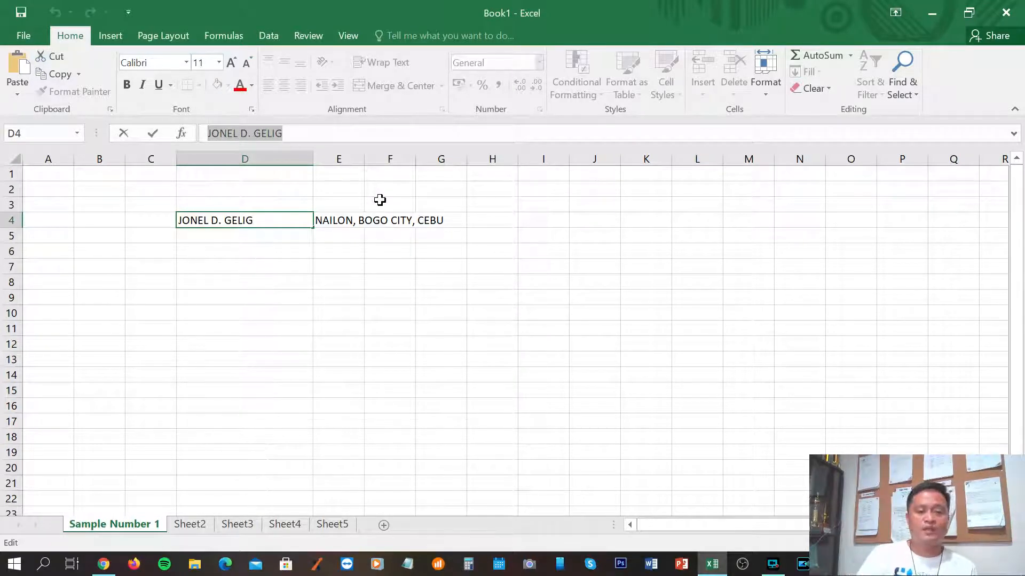
{"action": "key", "text": "Right"}
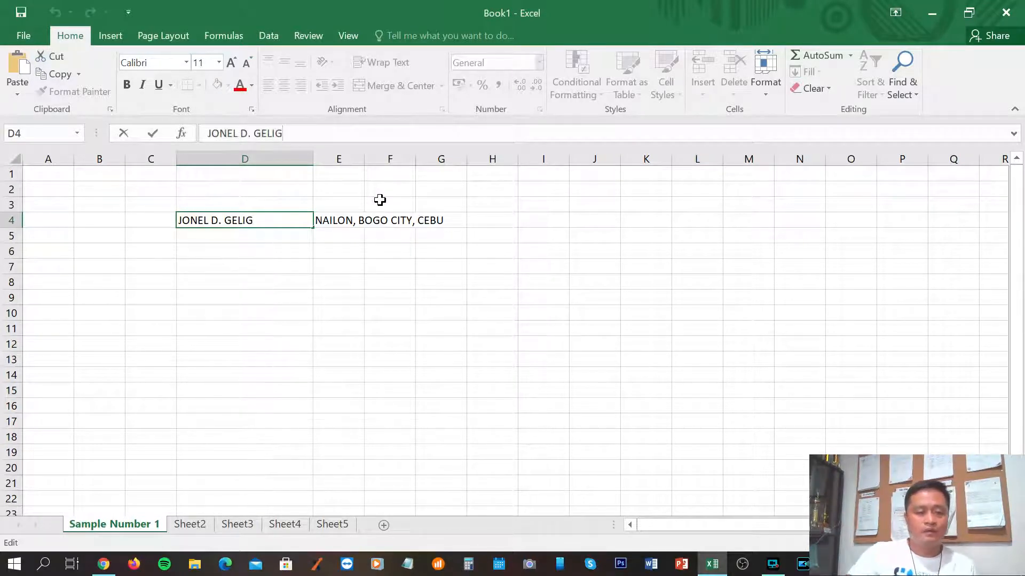
{"action": "key", "text": "Return"}
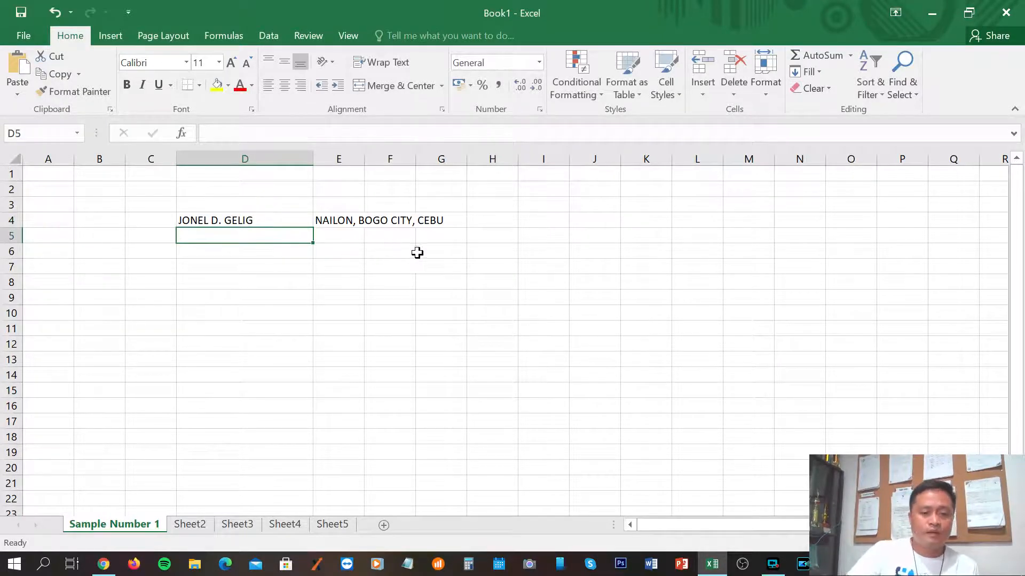
{"action": "left_click", "coordinate": [522, 297]}
{"action": "left_click", "coordinate": [227, 224]}
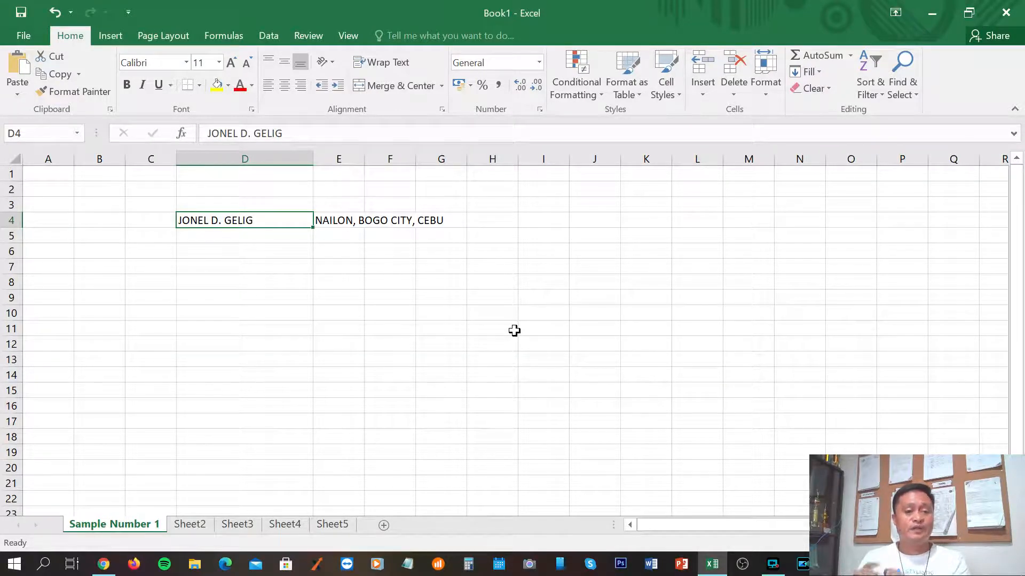
{"action": "left_click", "coordinate": [394, 299]}
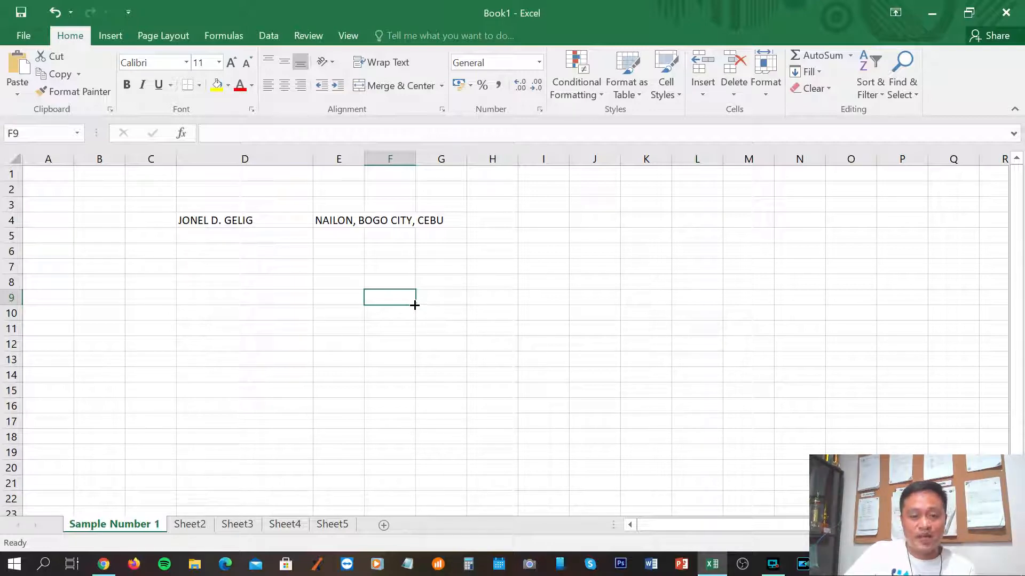
{"action": "left_click_drag", "start_coordinate": [414, 305], "coordinate": [416, 395]}
{"action": "left_click_drag", "start_coordinate": [480, 371], "coordinate": [481, 363]}
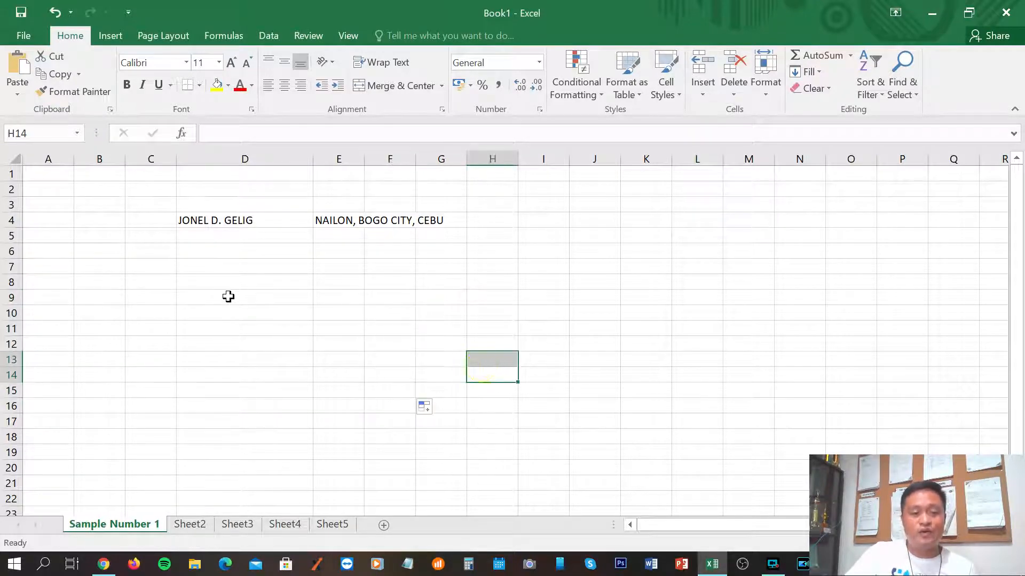
{"action": "left_click", "coordinate": [215, 222]}
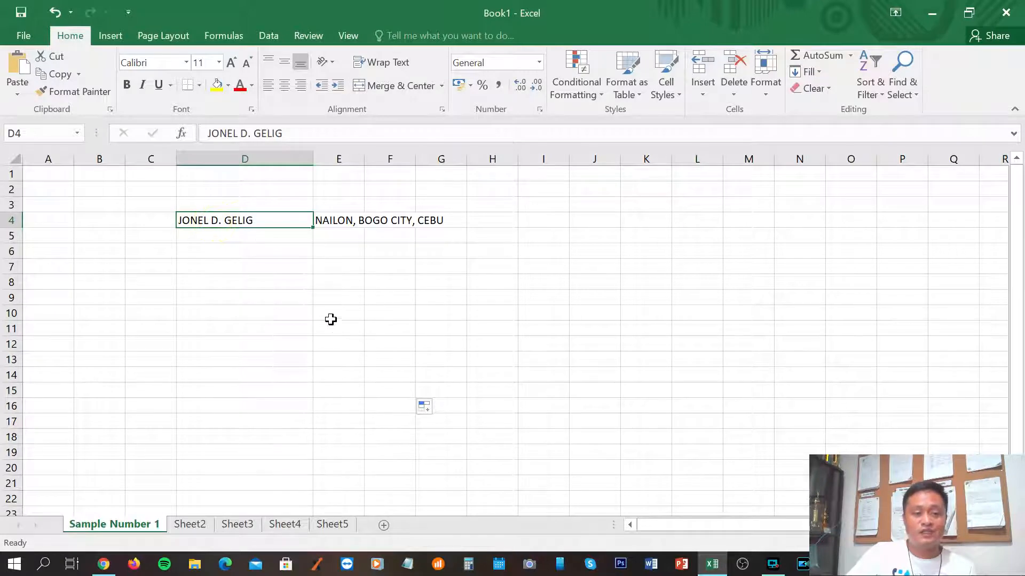
{"action": "left_click", "coordinate": [469, 331]}
{"action": "left_click", "coordinate": [231, 223]}
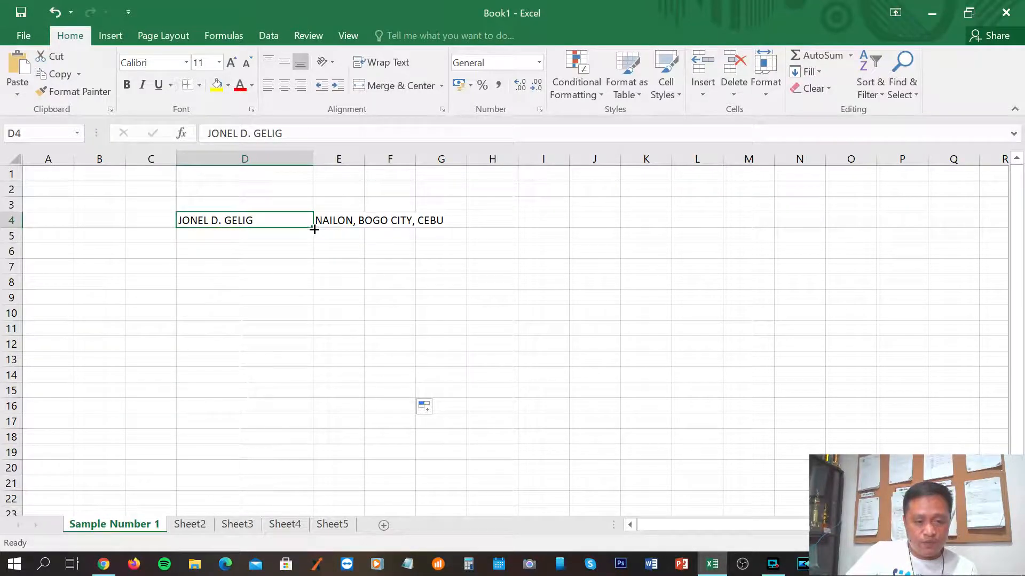
Fill the name from D4 down to D19, then narrow column D to fit it.
{"action": "left_click_drag", "start_coordinate": [313, 228], "coordinate": [310, 456]}
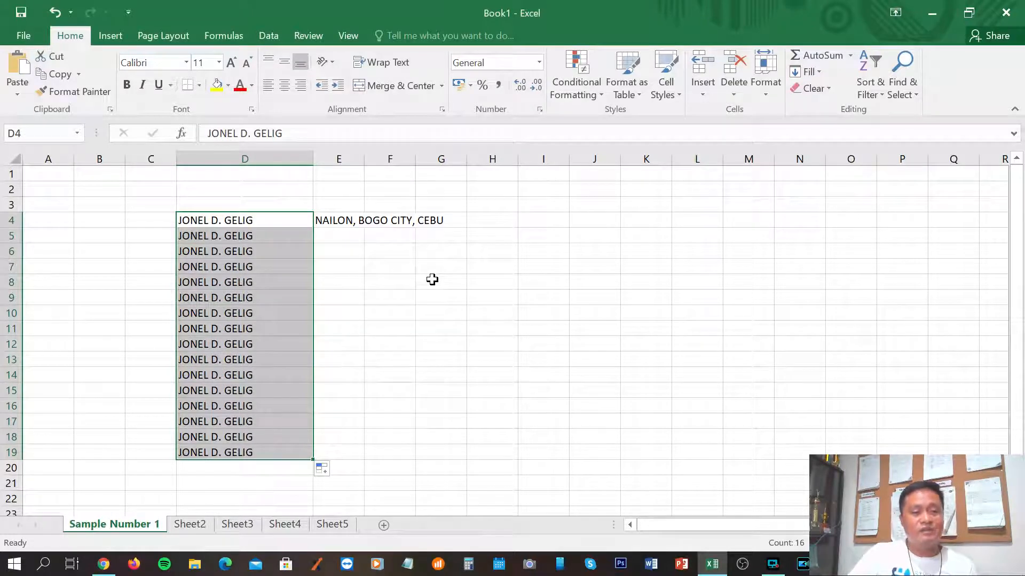
{"action": "left_click_drag", "start_coordinate": [313, 159], "coordinate": [271, 159]}
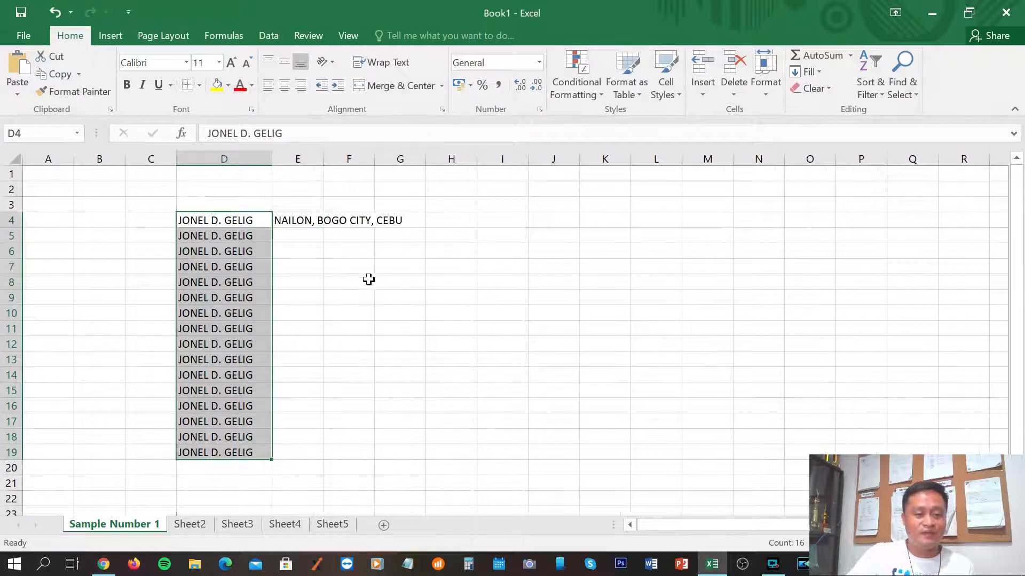
{"action": "left_click", "coordinate": [368, 279]}
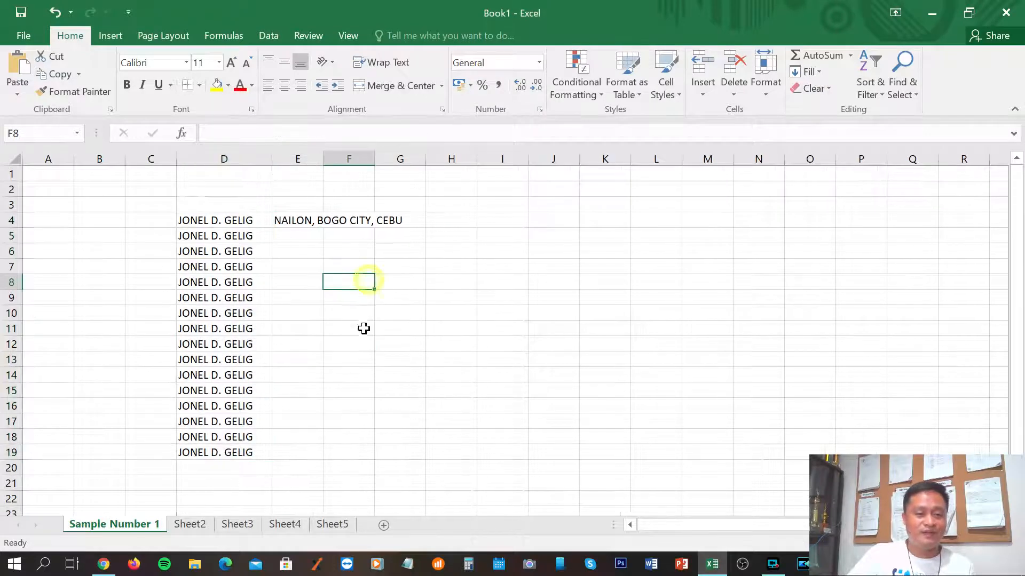
{"action": "left_click", "coordinate": [456, 220]}
Enter 1 and 2 in H4:H5 and extend the series to 17 in H20.
{"action": "type", "text": "1"}
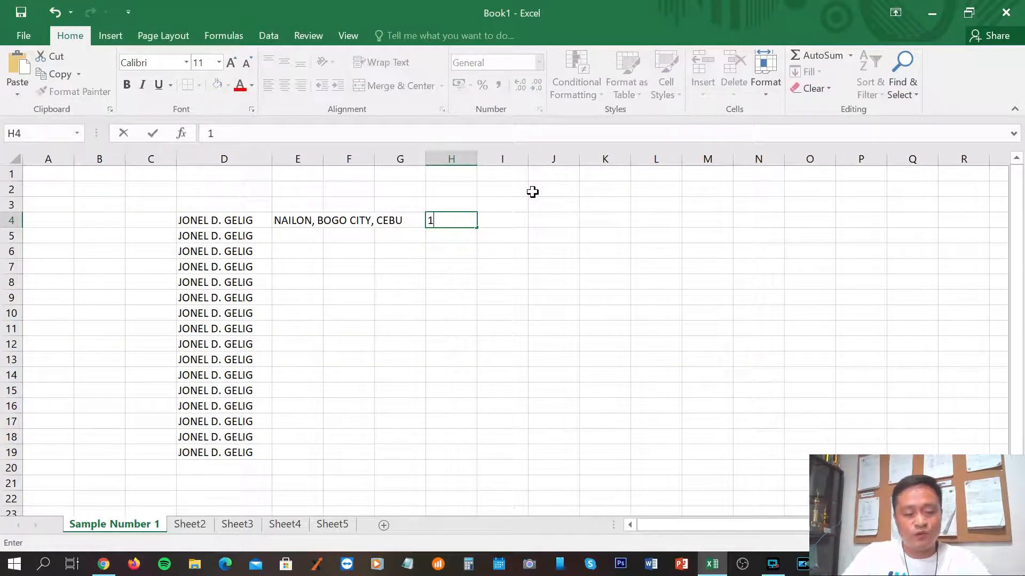
{"action": "key", "text": "Return"}
{"action": "type", "text": "2"}
{"action": "key", "text": "Return"}
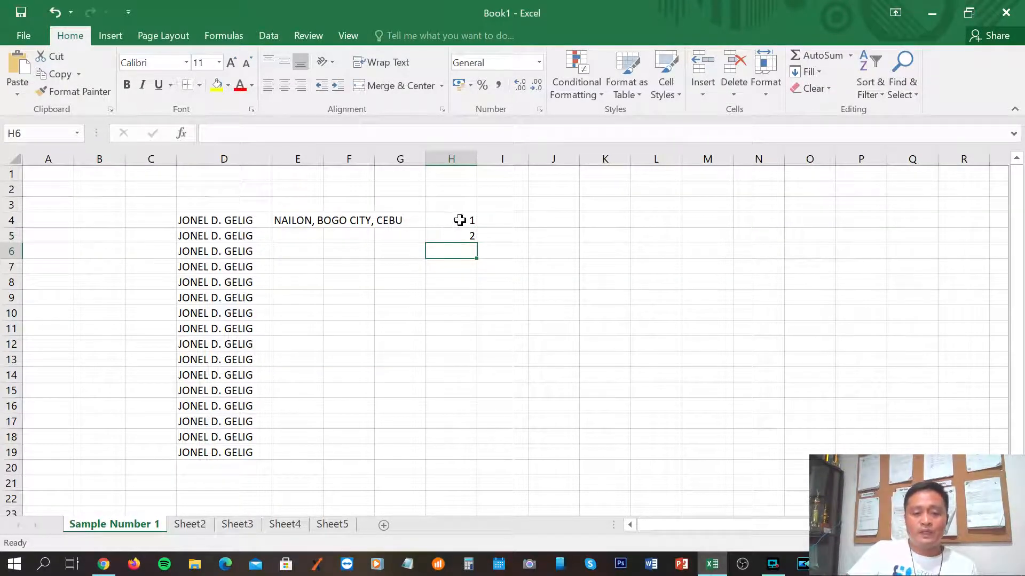
{"action": "left_click", "coordinate": [652, 262]}
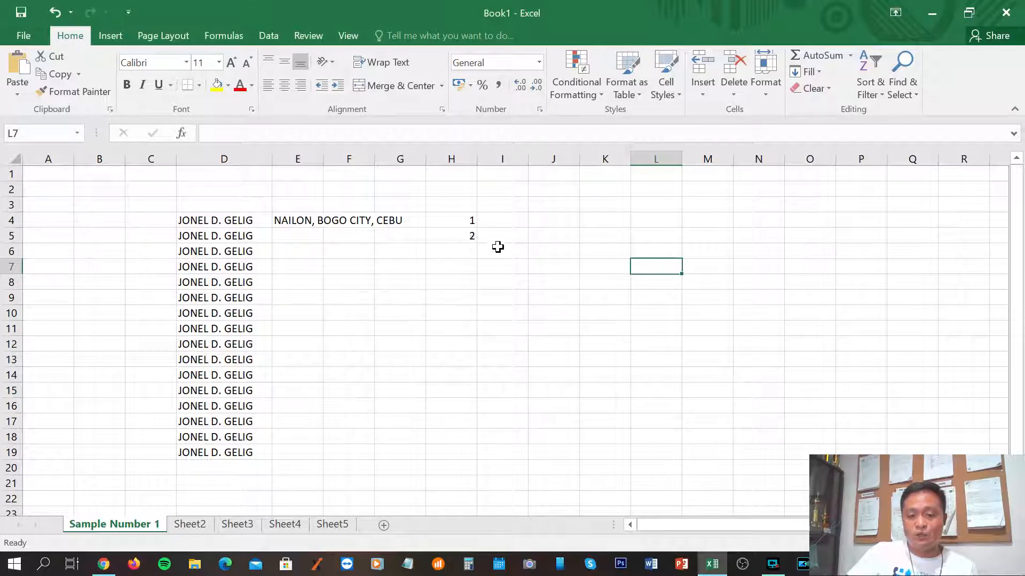
{"action": "left_click_drag", "start_coordinate": [459, 221], "coordinate": [460, 235]}
{"action": "left_click", "coordinate": [615, 294]}
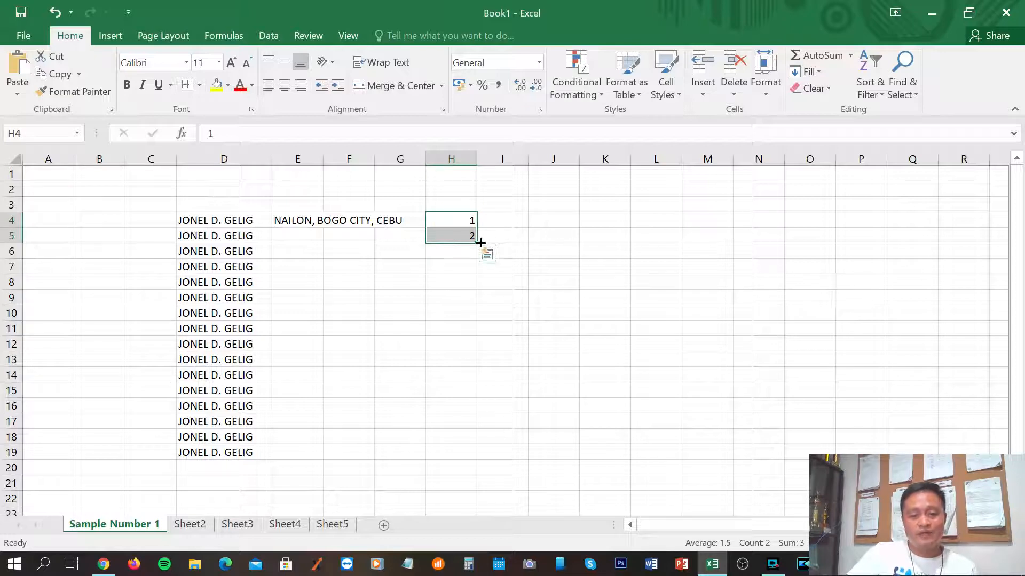
{"action": "left_click_drag", "start_coordinate": [478, 243], "coordinate": [485, 471]}
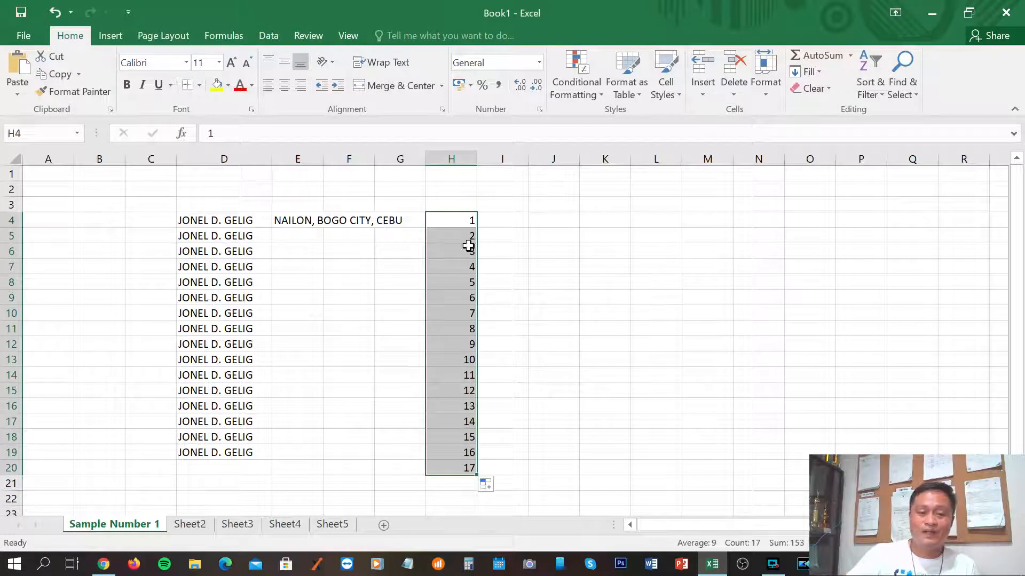
Enter 1 and 3 in I4:I5 and extend the odd-number series to 33 in I20.
{"action": "left_click", "coordinate": [504, 222]}
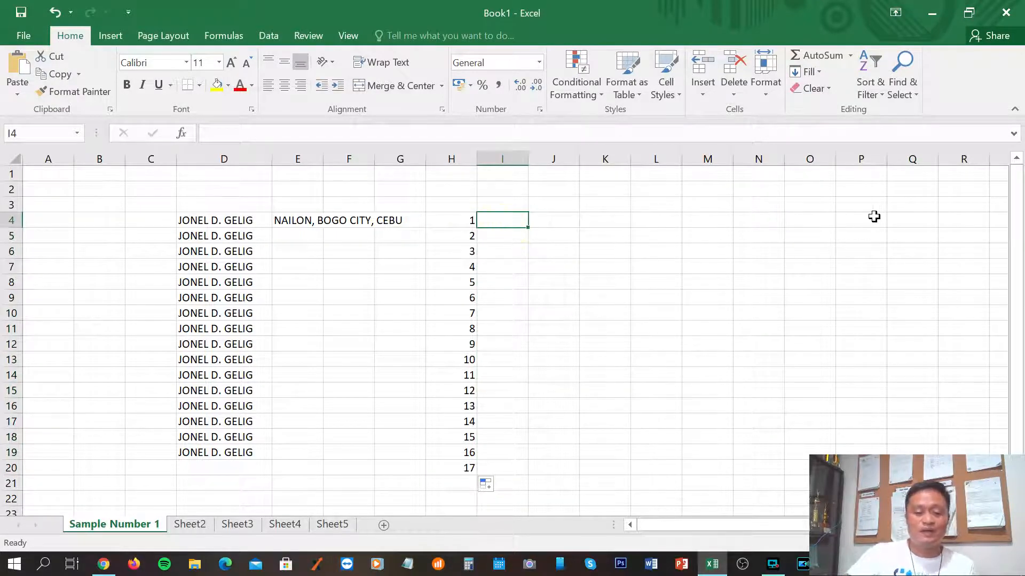
{"action": "type", "text": "1"}
{"action": "key", "text": "Return"}
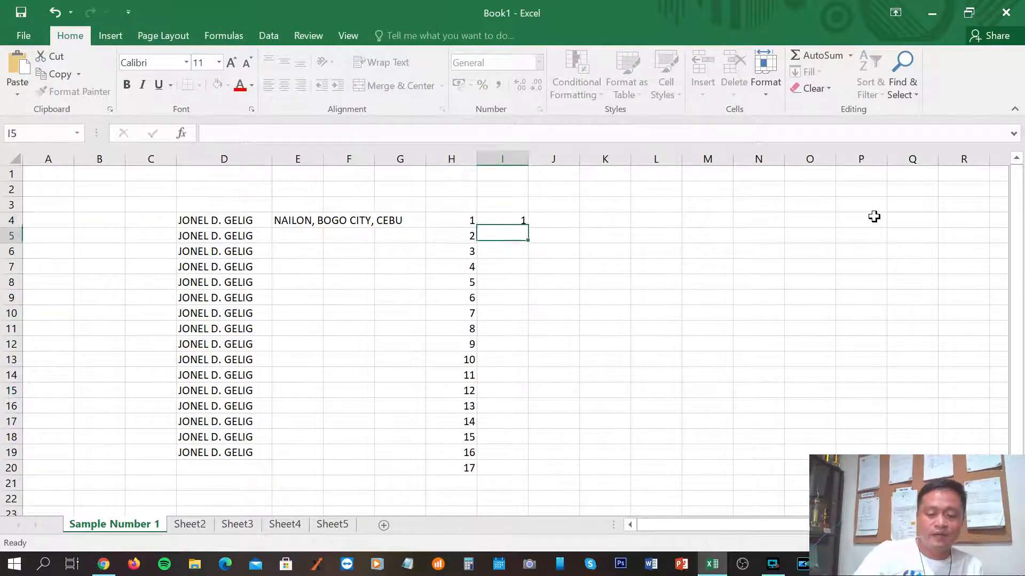
{"action": "type", "text": "3"}
{"action": "key", "text": "Return"}
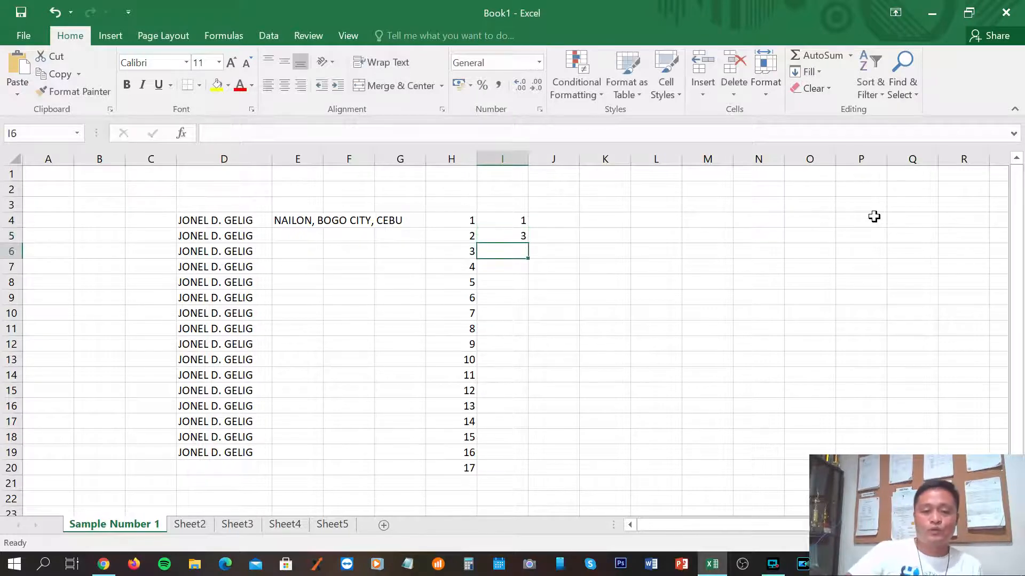
{"action": "left_click_drag", "start_coordinate": [508, 218], "coordinate": [528, 476]}
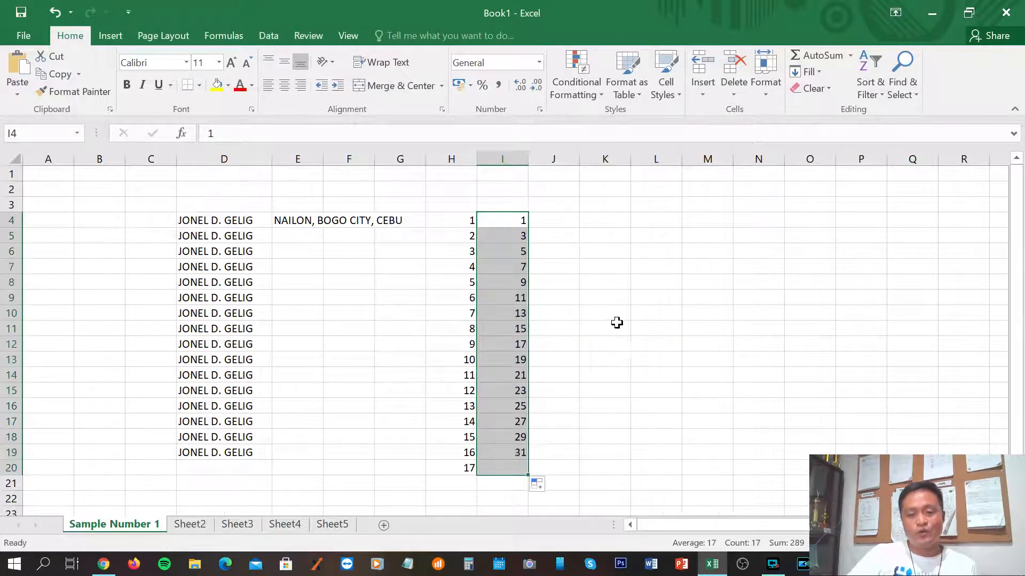
{"action": "left_click", "coordinate": [617, 326]}
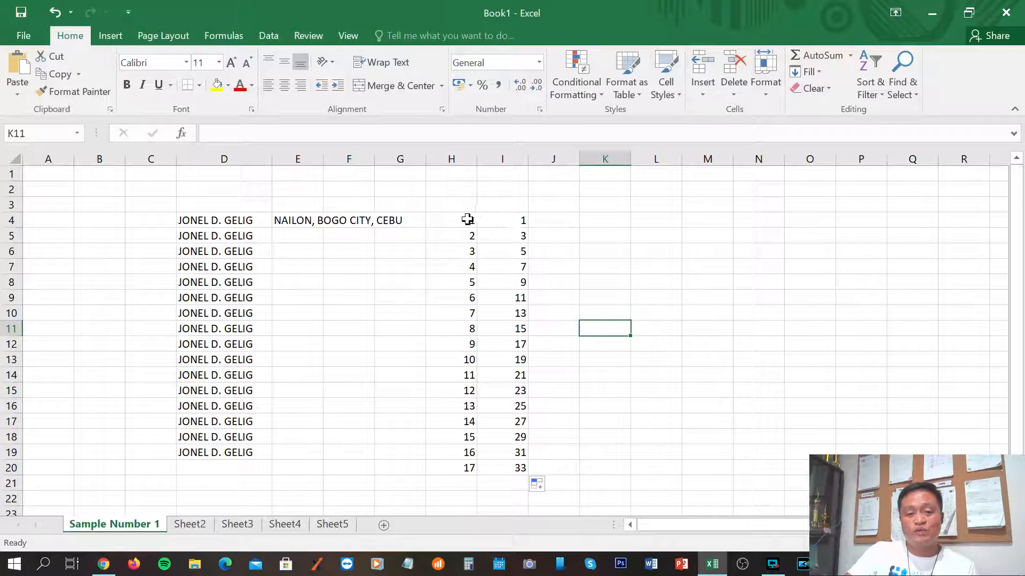
{"action": "left_click_drag", "start_coordinate": [458, 221], "coordinate": [453, 469]}
{"action": "left_click", "coordinate": [683, 394]}
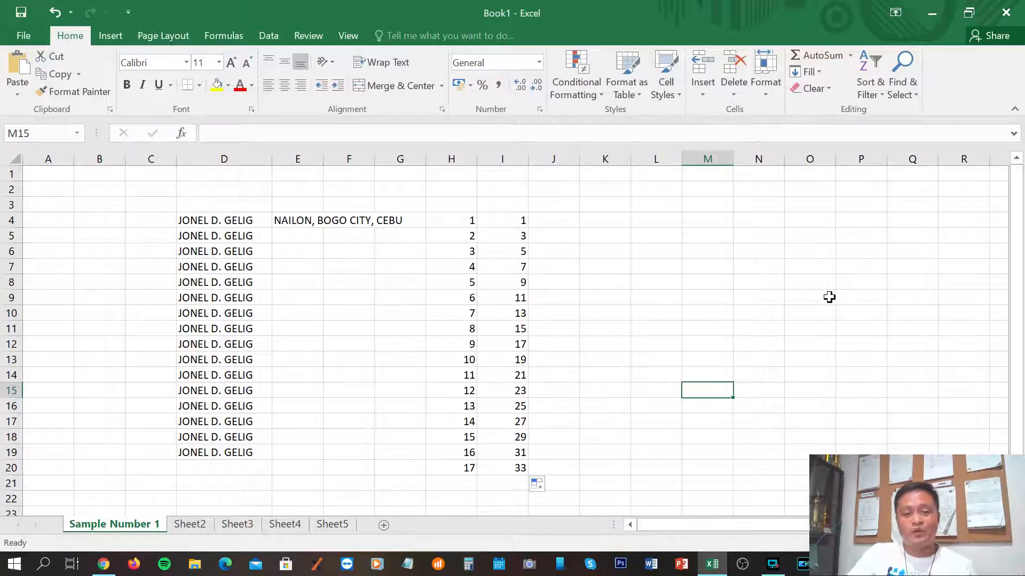
{"action": "left_click_drag", "start_coordinate": [457, 220], "coordinate": [436, 484]}
{"action": "left_click", "coordinate": [807, 375]}
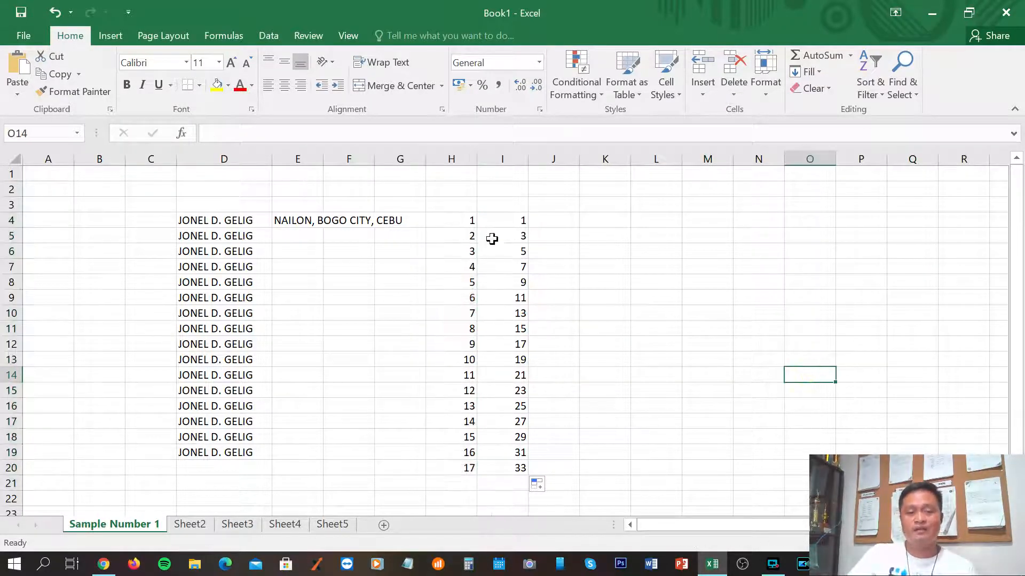
{"action": "left_click_drag", "start_coordinate": [455, 221], "coordinate": [470, 472]}
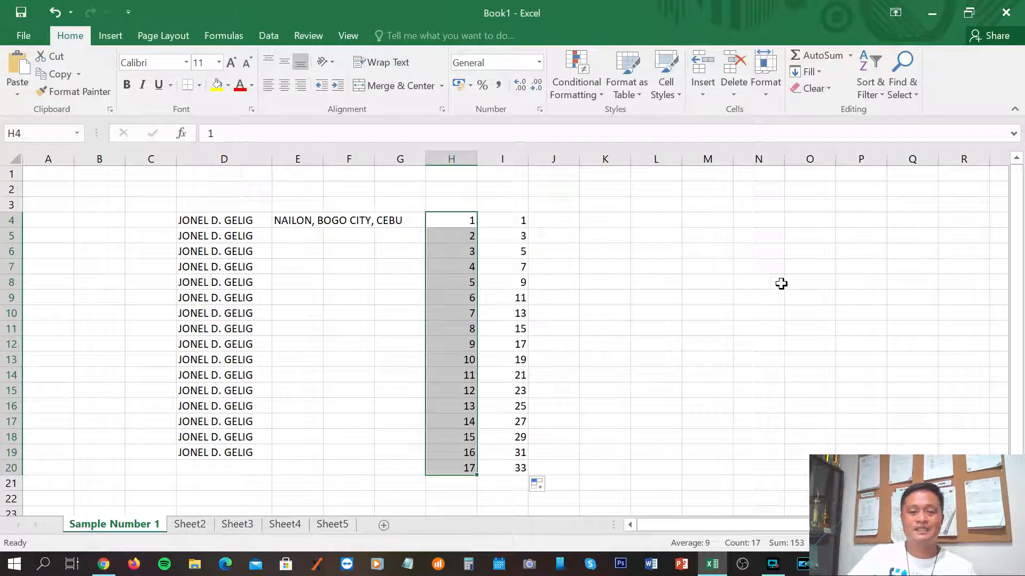
Cut the numbers 1–17 from column H and paste them into B5:B21.
{"action": "right_click", "coordinate": [446, 237]}
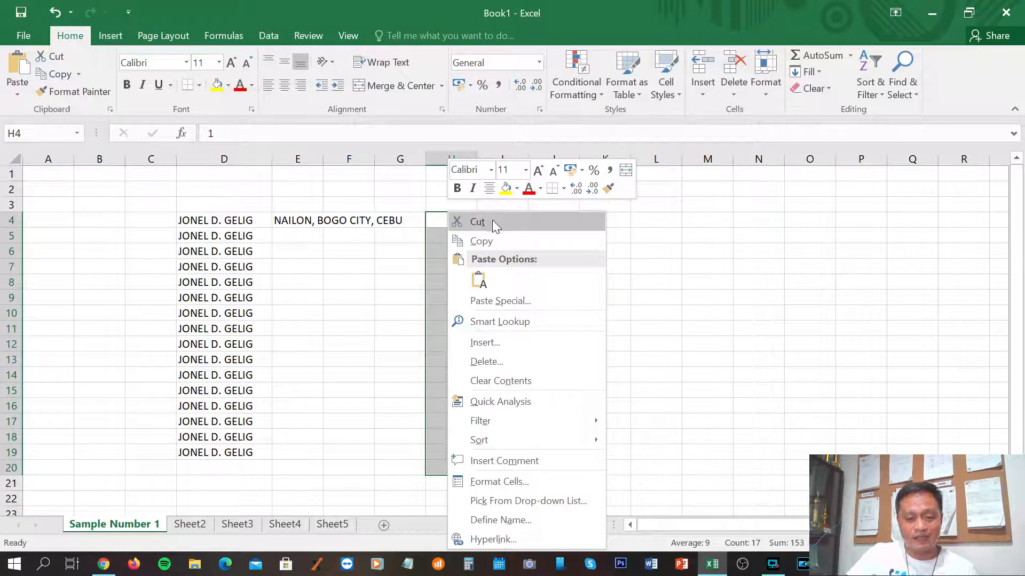
{"action": "left_click", "coordinate": [688, 276]}
{"action": "left_click", "coordinate": [715, 267]}
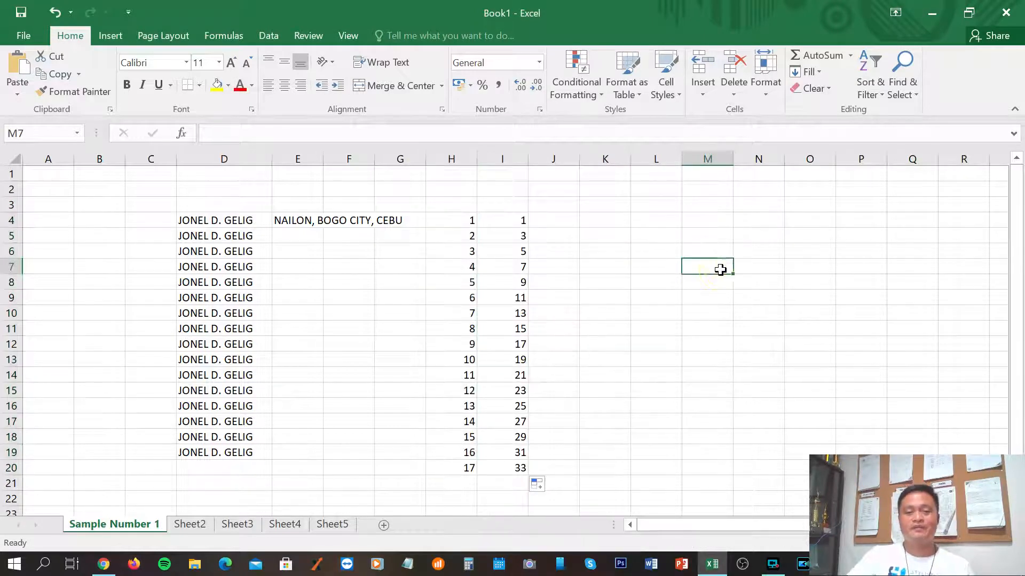
{"action": "left_click_drag", "start_coordinate": [450, 221], "coordinate": [451, 482]}
{"action": "right_click", "coordinate": [451, 259]}
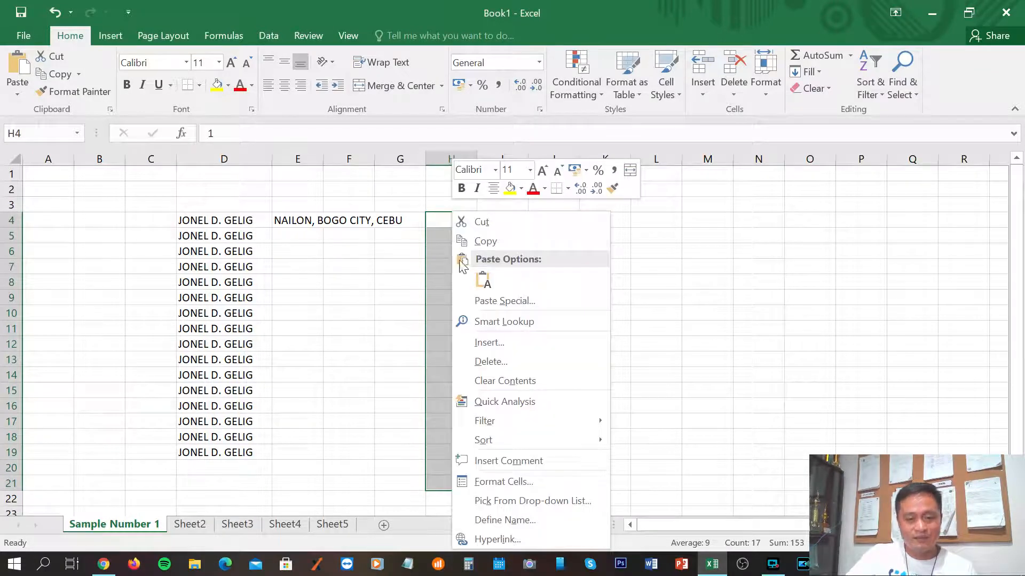
{"action": "left_click", "coordinate": [494, 221]}
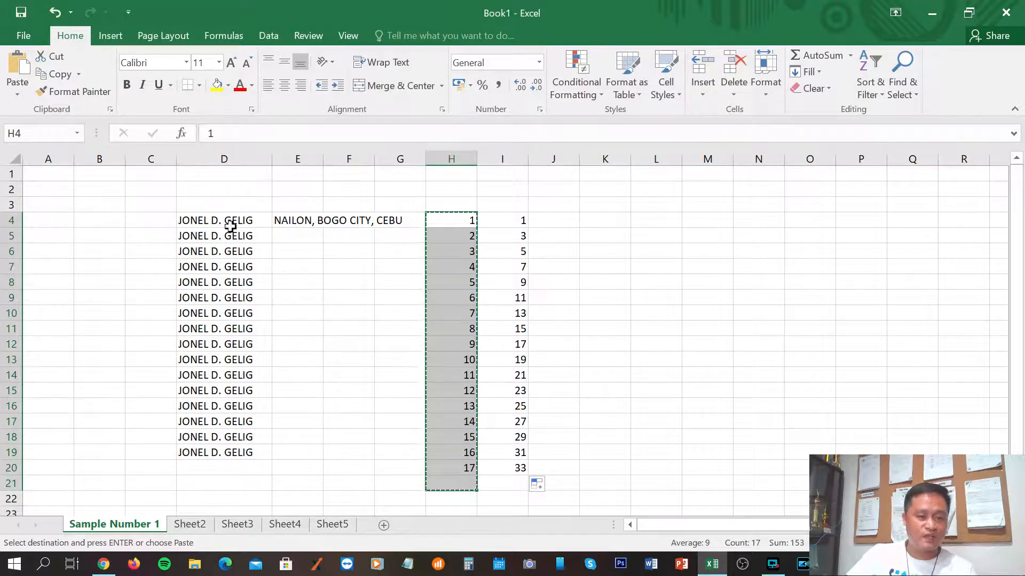
{"action": "left_click", "coordinate": [100, 234]}
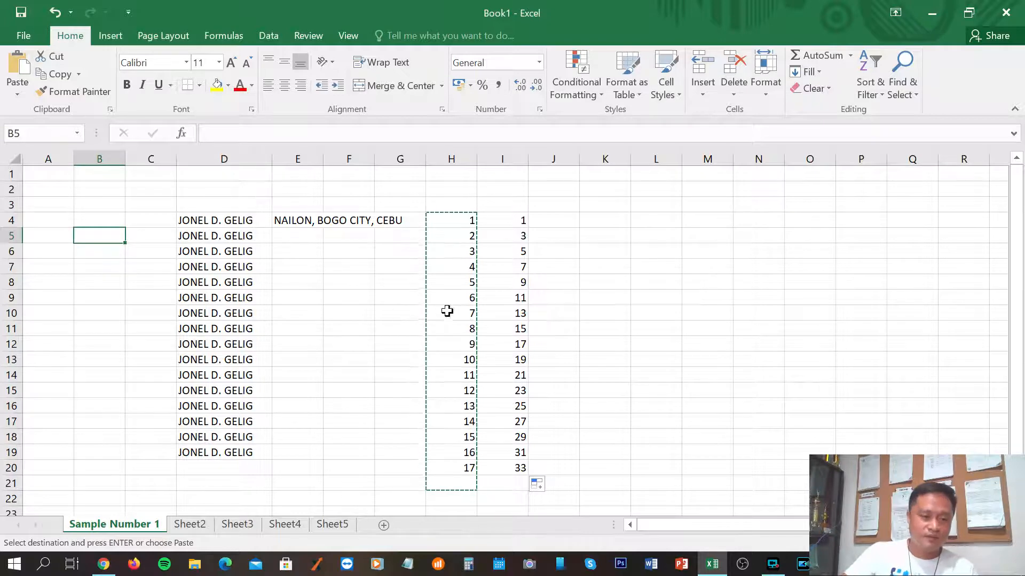
{"action": "right_click", "coordinate": [98, 237]}
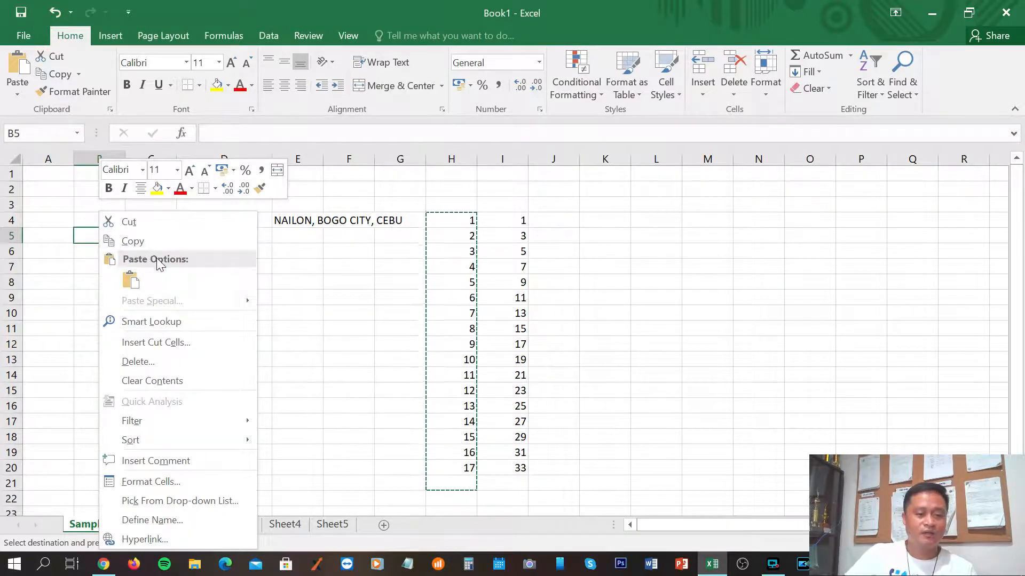
{"action": "left_click", "coordinate": [130, 280]}
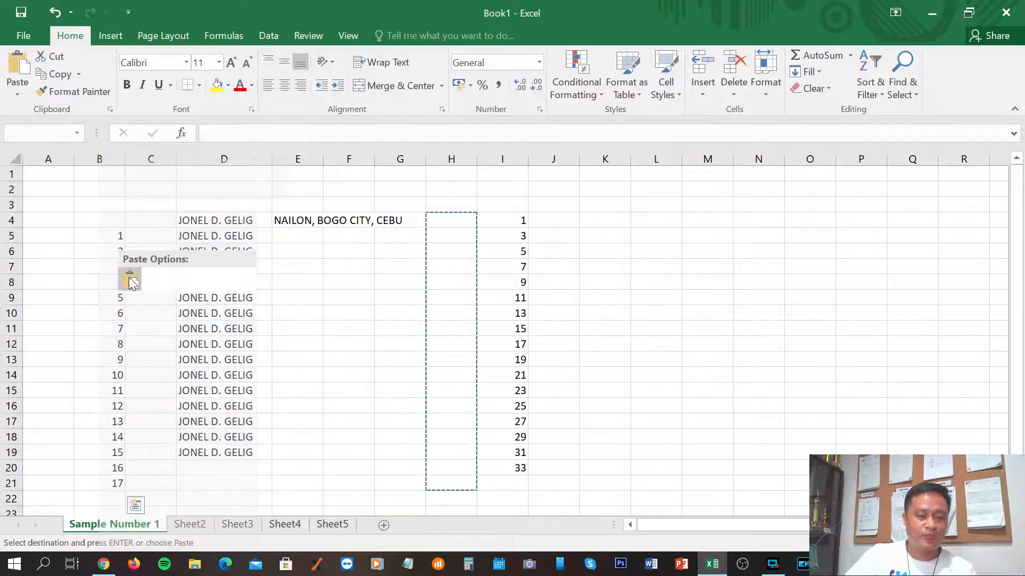
{"action": "left_click", "coordinate": [337, 388]}
Cut the numbers from column B and paste them into column M starting at M4.
{"action": "left_click_drag", "start_coordinate": [110, 238], "coordinate": [120, 484]}
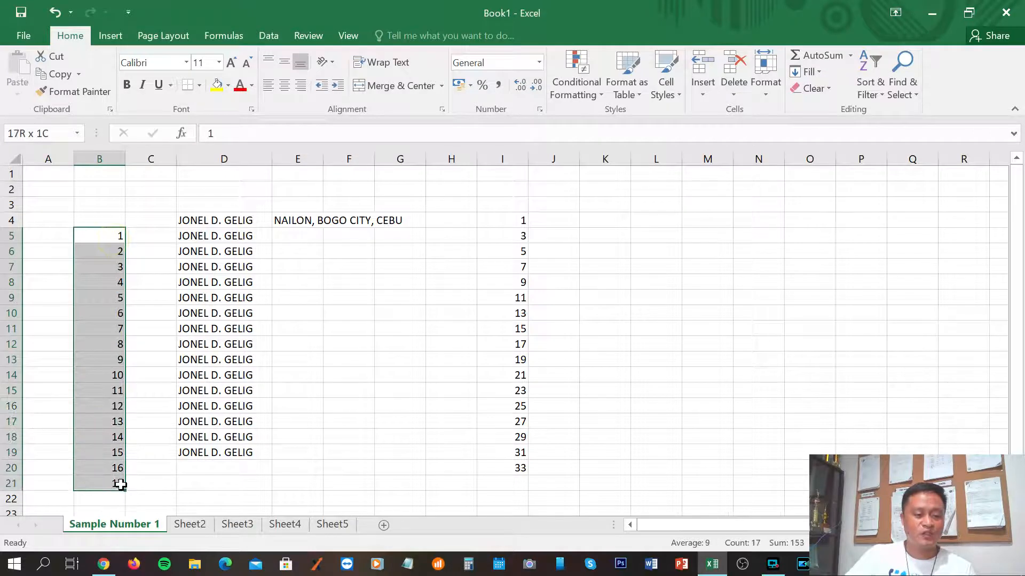
{"action": "left_click", "coordinate": [454, 344]}
{"action": "left_click", "coordinate": [616, 361]}
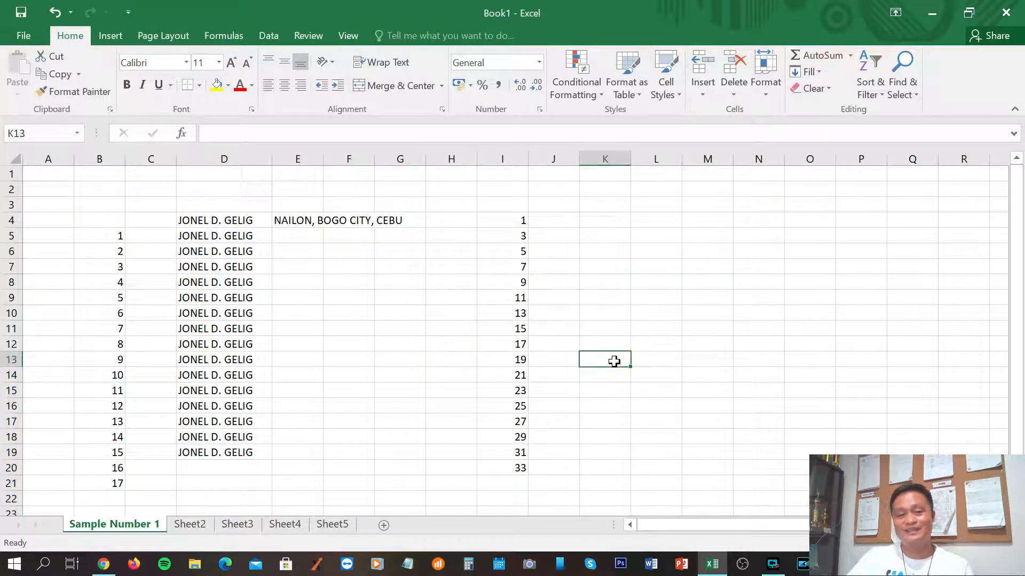
{"action": "left_click_drag", "start_coordinate": [90, 236], "coordinate": [91, 483]}
{"action": "right_click", "coordinate": [110, 309]}
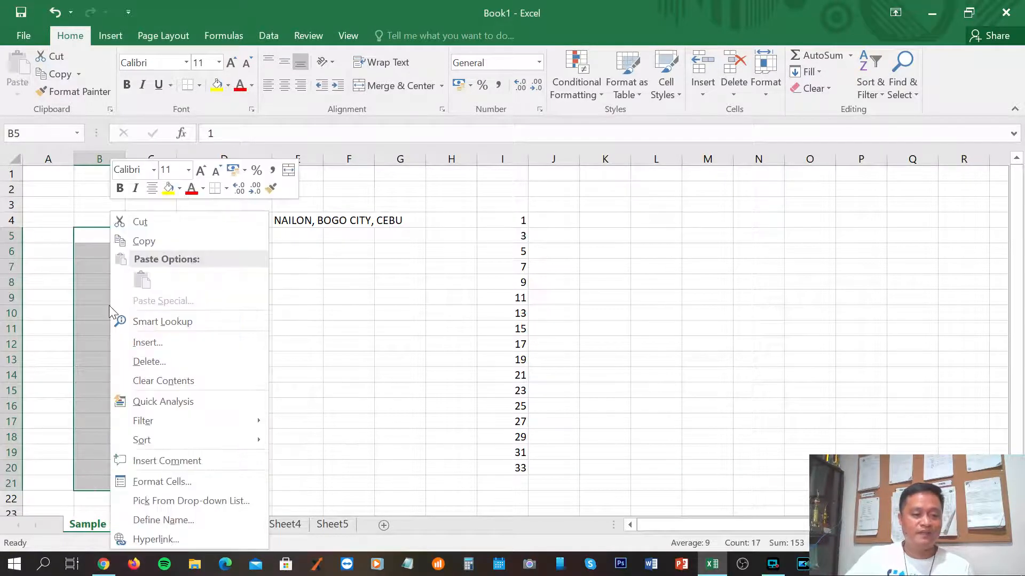
{"action": "left_click", "coordinate": [140, 221]}
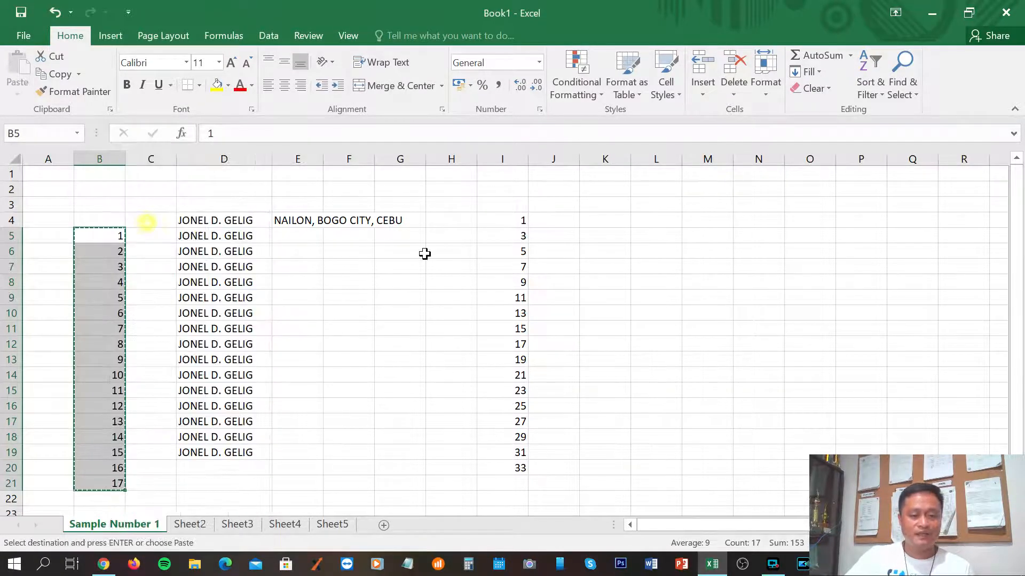
{"action": "left_click", "coordinate": [715, 220]}
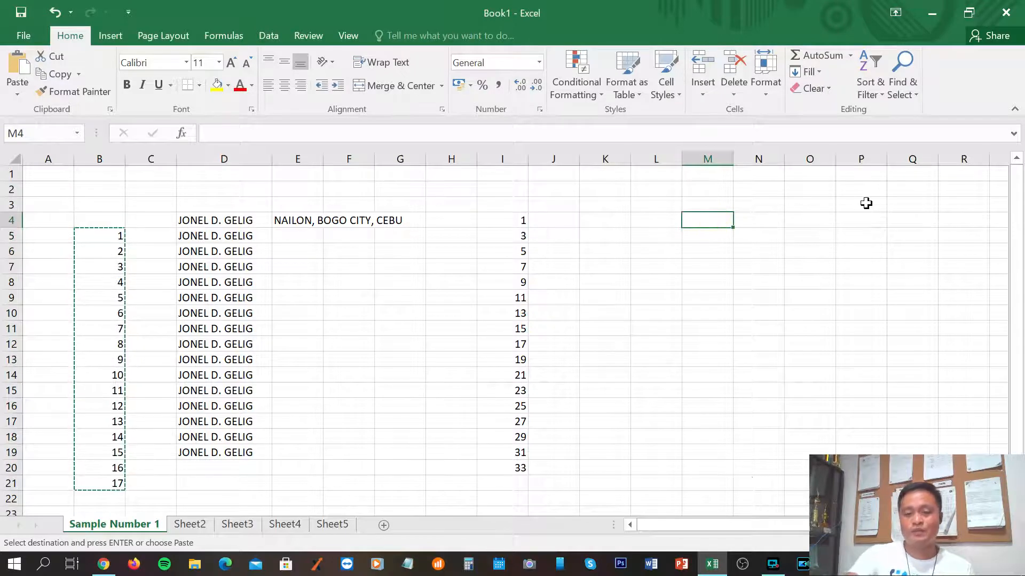
{"action": "key", "text": "ctrl+v"}
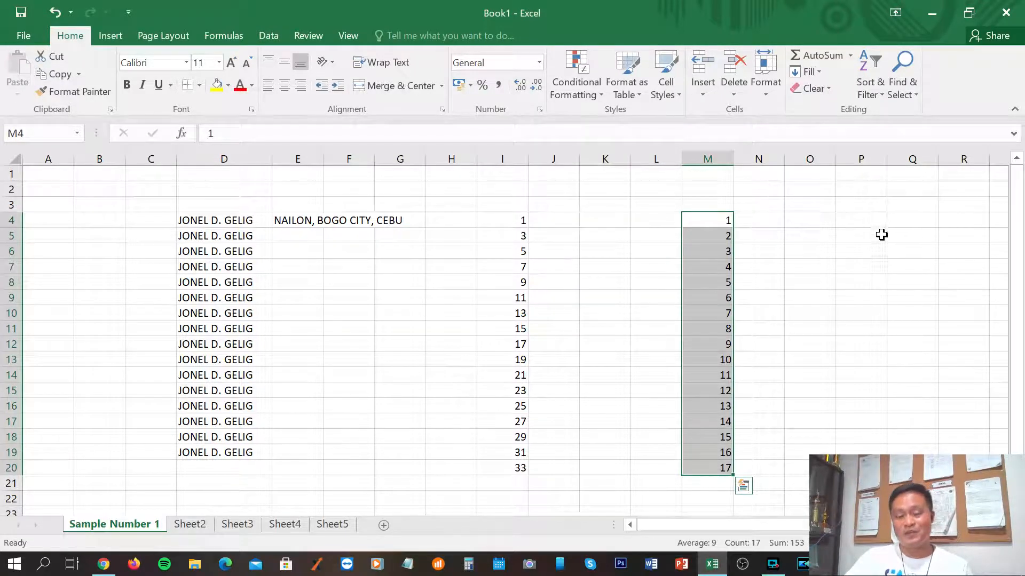
{"action": "left_click", "coordinate": [858, 264]}
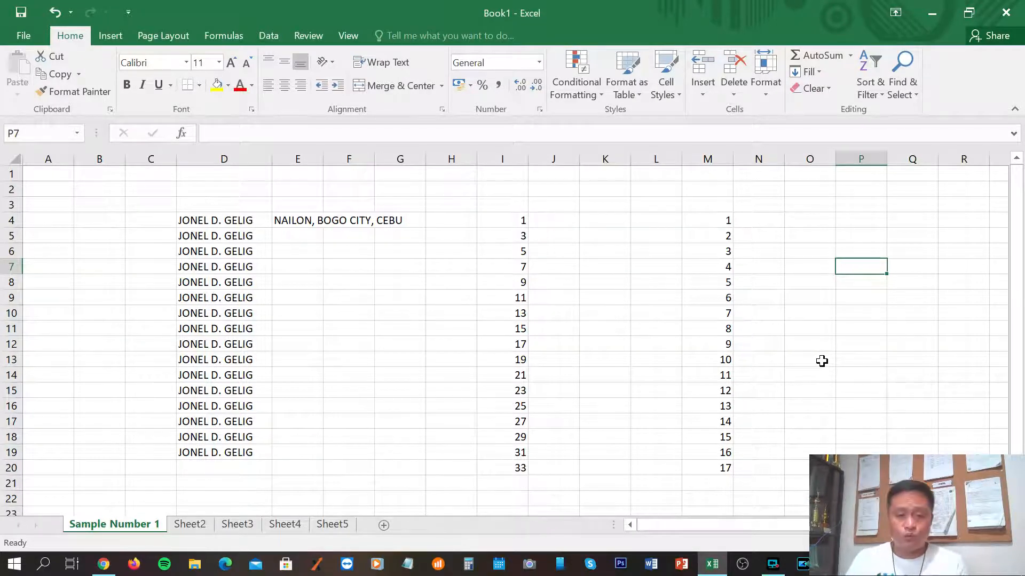
Copy the odd numbers 1–33 in I4:I20.
{"action": "left_click_drag", "start_coordinate": [503, 221], "coordinate": [504, 331]}
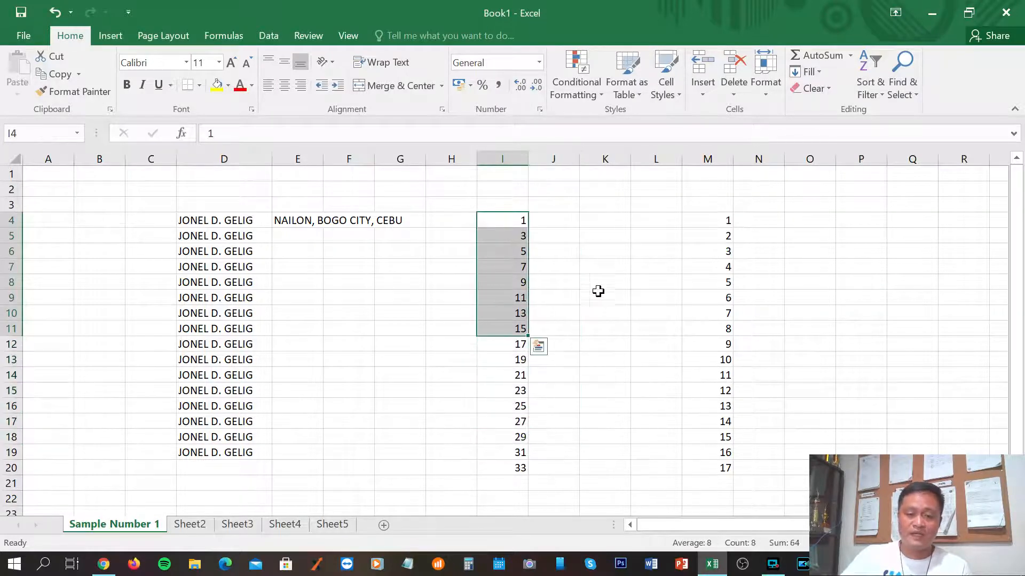
{"action": "left_click", "coordinate": [584, 282]}
{"action": "left_click_drag", "start_coordinate": [500, 223], "coordinate": [515, 462]}
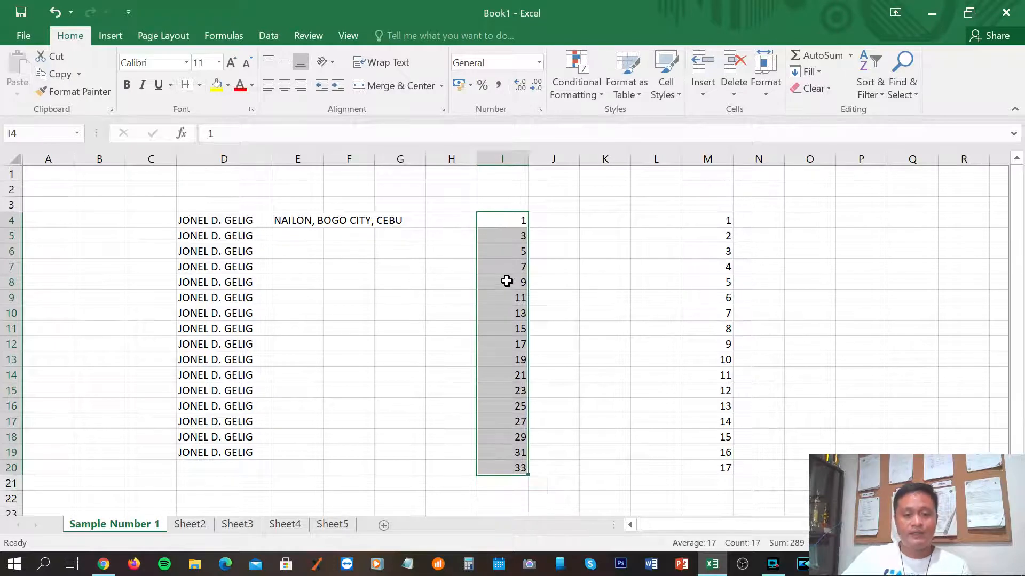
{"action": "right_click", "coordinate": [502, 265]}
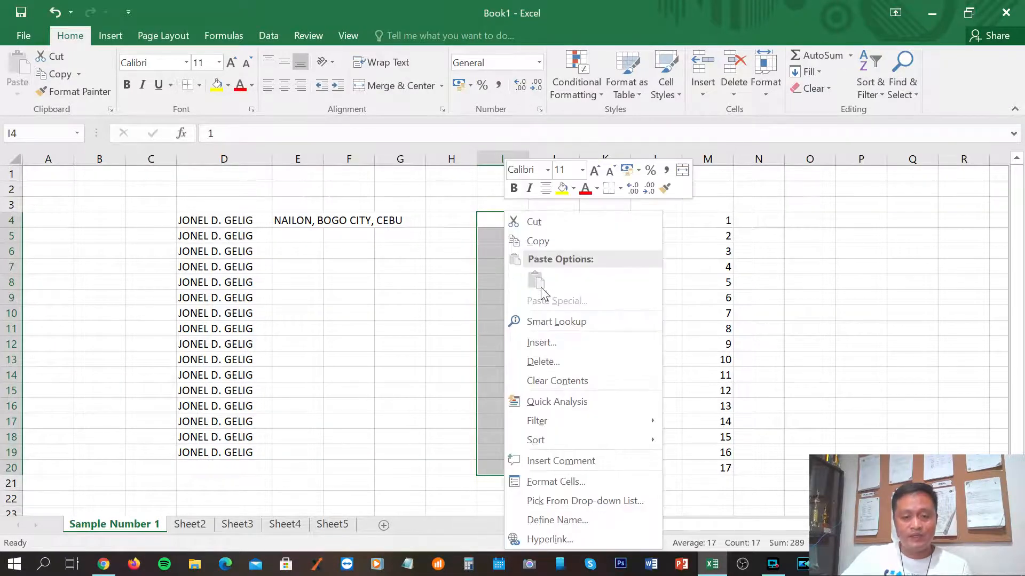
{"action": "left_click", "coordinate": [538, 241]}
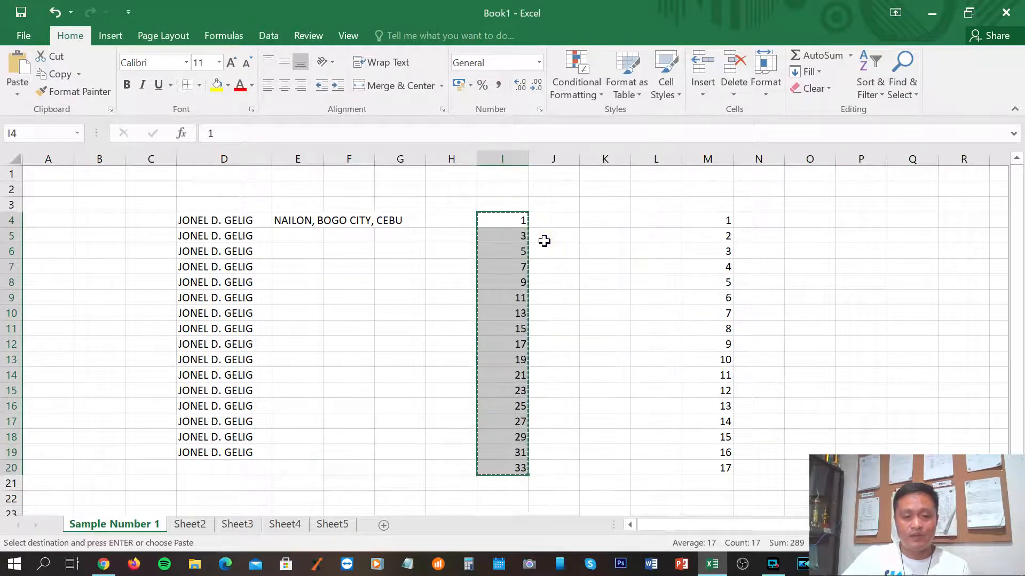
Paste the copied odd numbers at J4, K4 and L4 to fill columns J–L.
{"action": "left_click", "coordinate": [561, 222]}
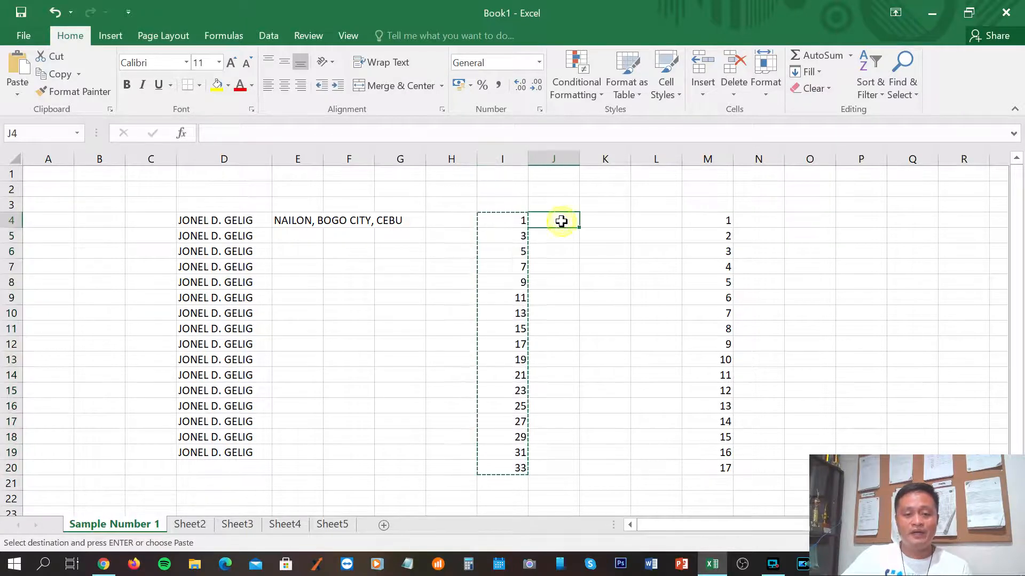
{"action": "right_click", "coordinate": [562, 222]}
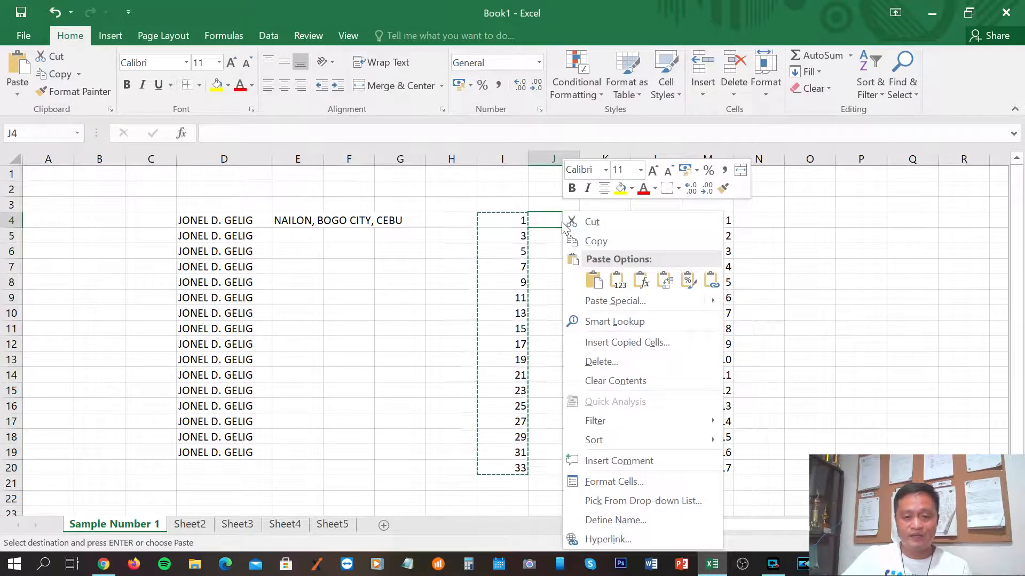
{"action": "left_click", "coordinate": [589, 276]}
{"action": "left_click", "coordinate": [599, 221]}
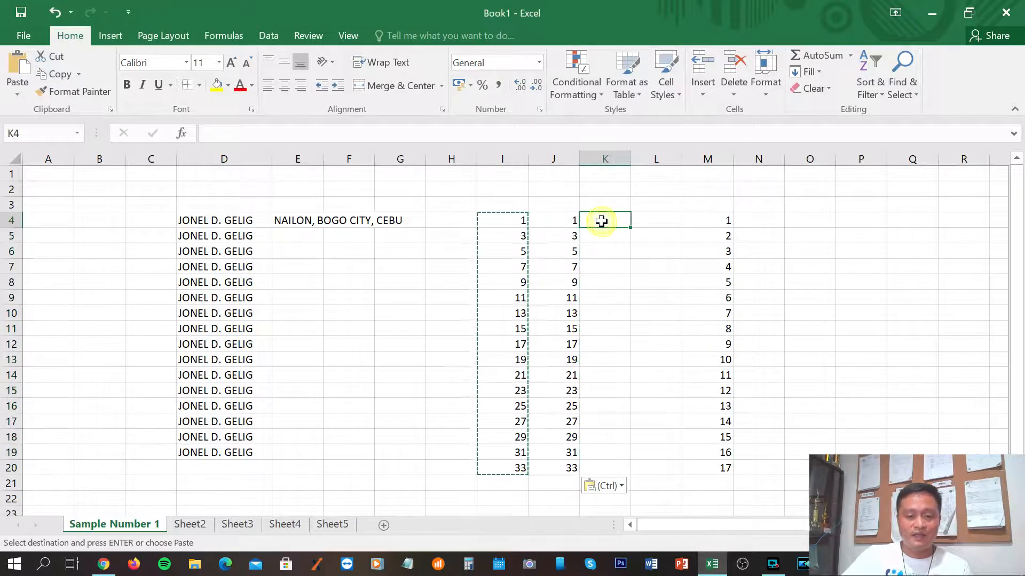
{"action": "right_click", "coordinate": [602, 222]}
{"action": "mouse_move", "coordinate": [645, 305]}
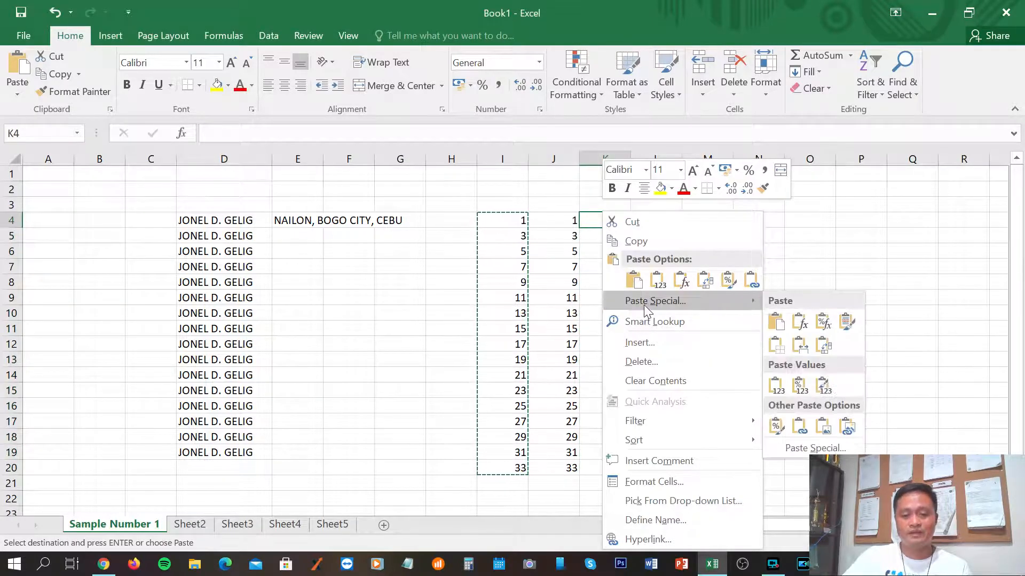
{"action": "left_click", "coordinate": [634, 279]}
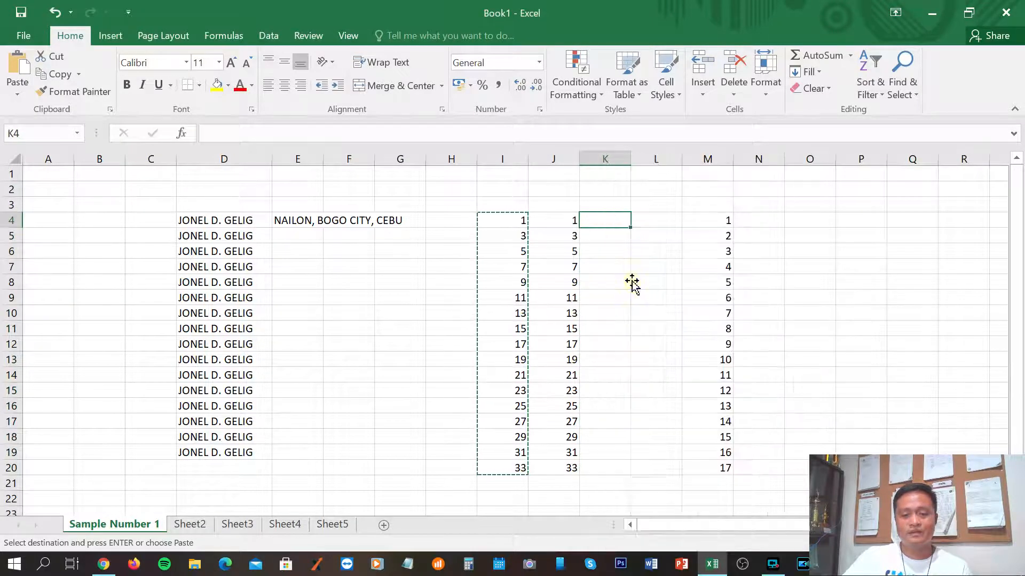
{"action": "left_click", "coordinate": [648, 220]}
{"action": "right_click", "coordinate": [647, 221]}
{"action": "left_click", "coordinate": [679, 279]}
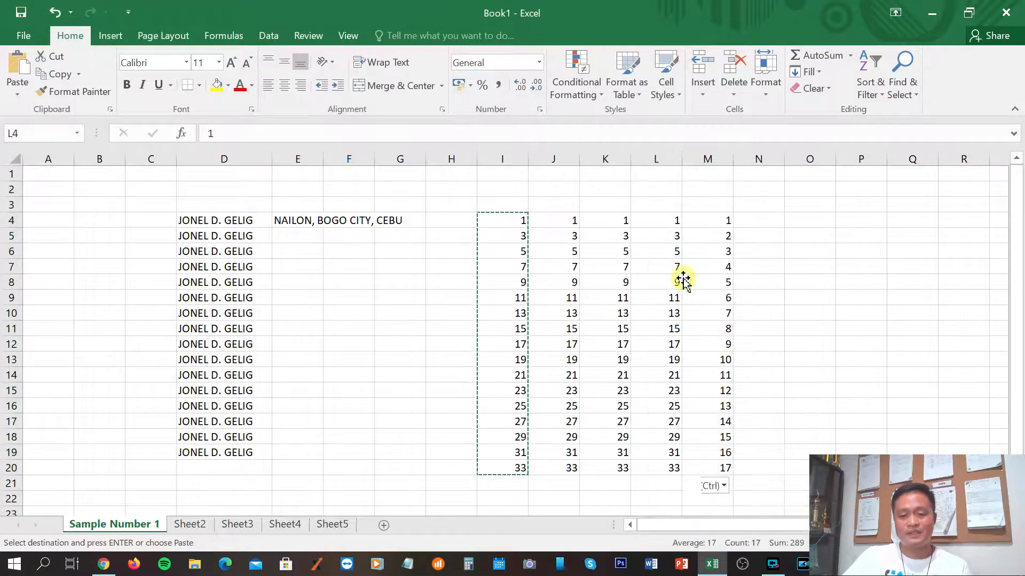
{"action": "left_click", "coordinate": [796, 248]}
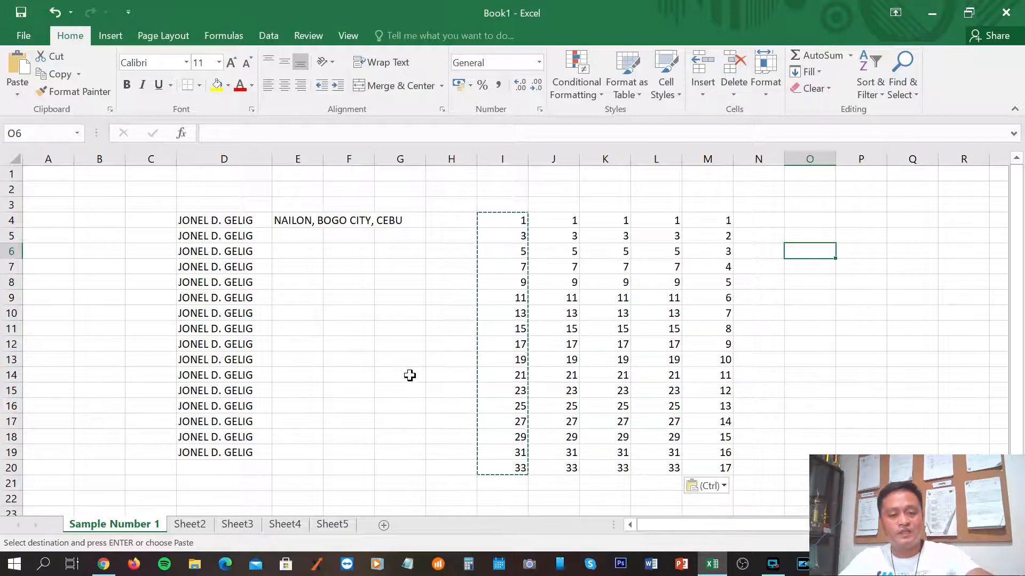
Clear the copy marquee around column I with Esc.
{"action": "key", "text": "Escape"}
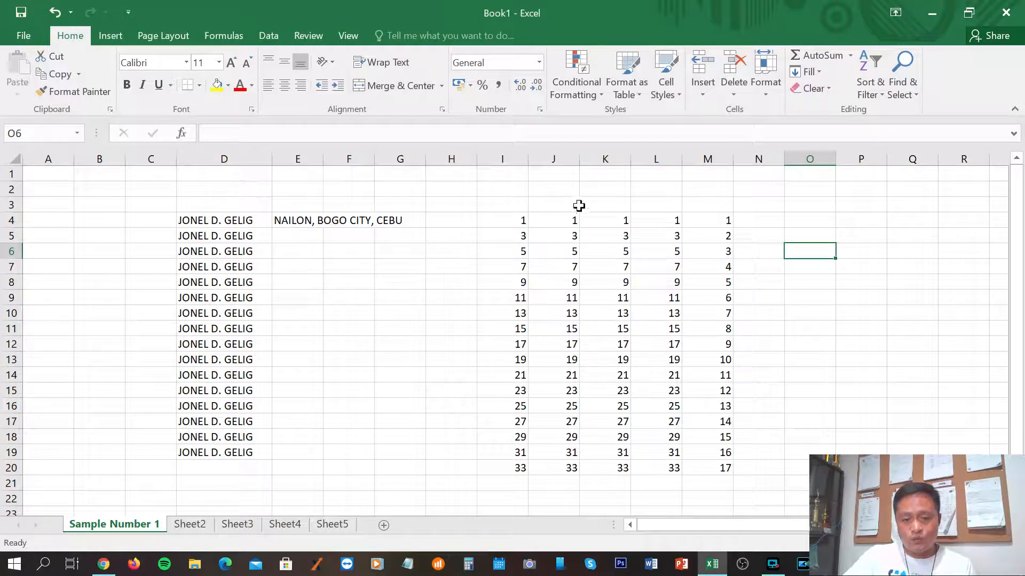
Insert an empty column at K, shifting the numbers right.
{"action": "right_click", "coordinate": [600, 156]}
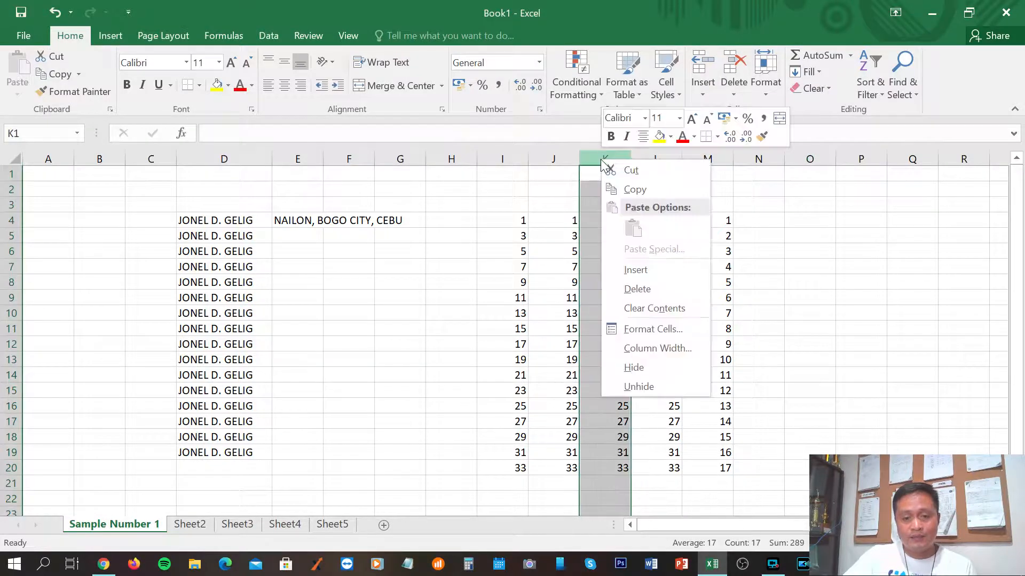
{"action": "left_click", "coordinate": [635, 270]}
{"action": "left_click", "coordinate": [661, 341]}
{"action": "left_click_drag", "start_coordinate": [613, 223], "coordinate": [623, 469]}
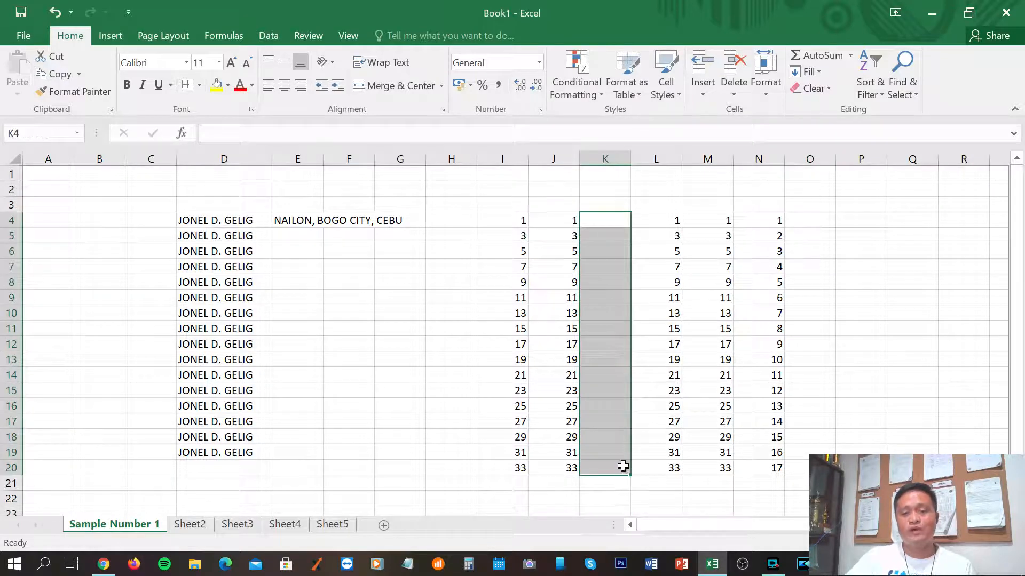
{"action": "left_click", "coordinate": [519, 287]}
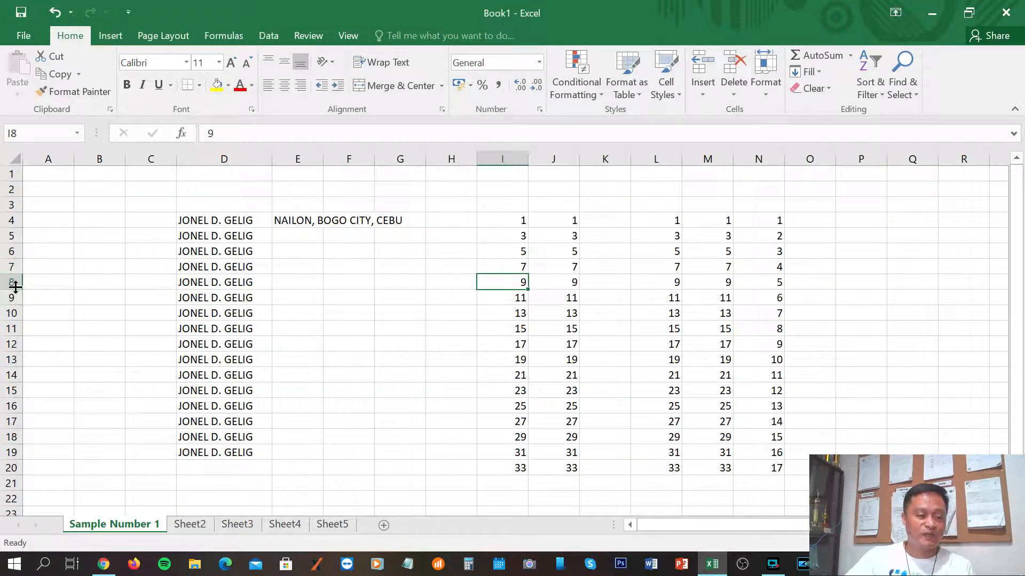
Insert a blank row at row 7, shifting the data down.
{"action": "right_click", "coordinate": [13, 267]}
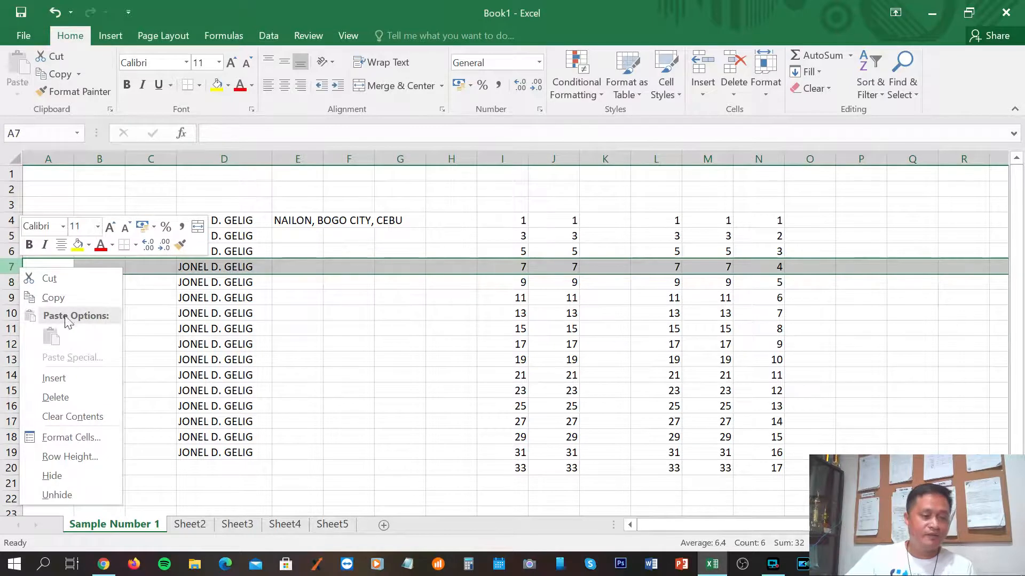
{"action": "left_click", "coordinate": [82, 377]}
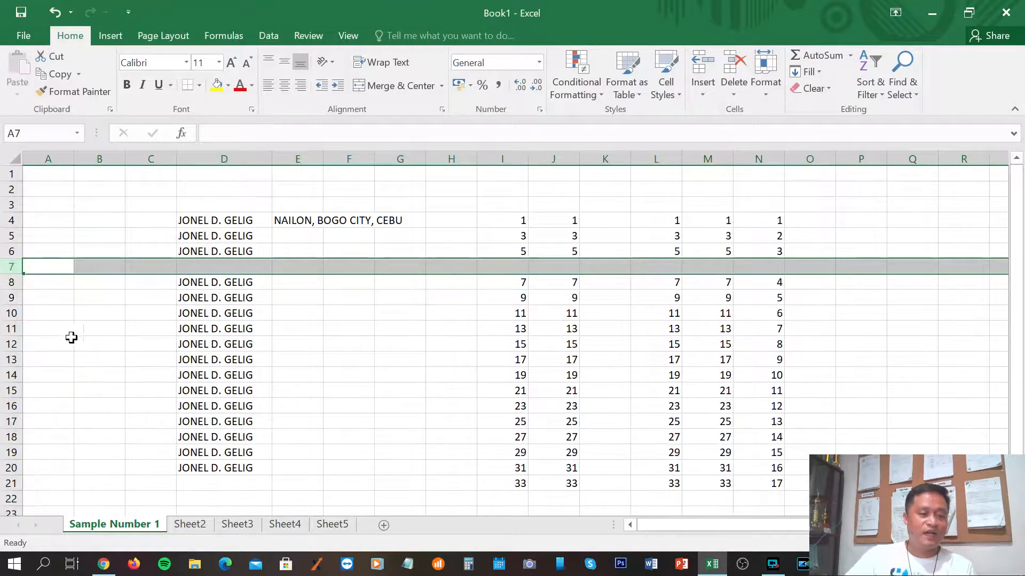
{"action": "left_click", "coordinate": [316, 386]}
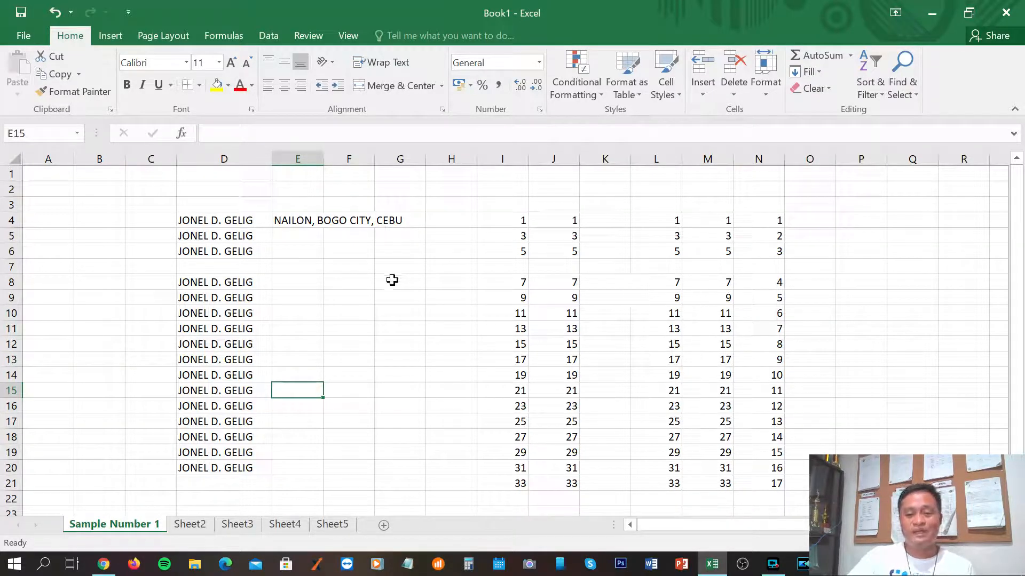
Delete column D holding the repeated names.
{"action": "left_click", "coordinate": [222, 159]}
{"action": "right_click", "coordinate": [222, 159]}
{"action": "left_click", "coordinate": [256, 291]}
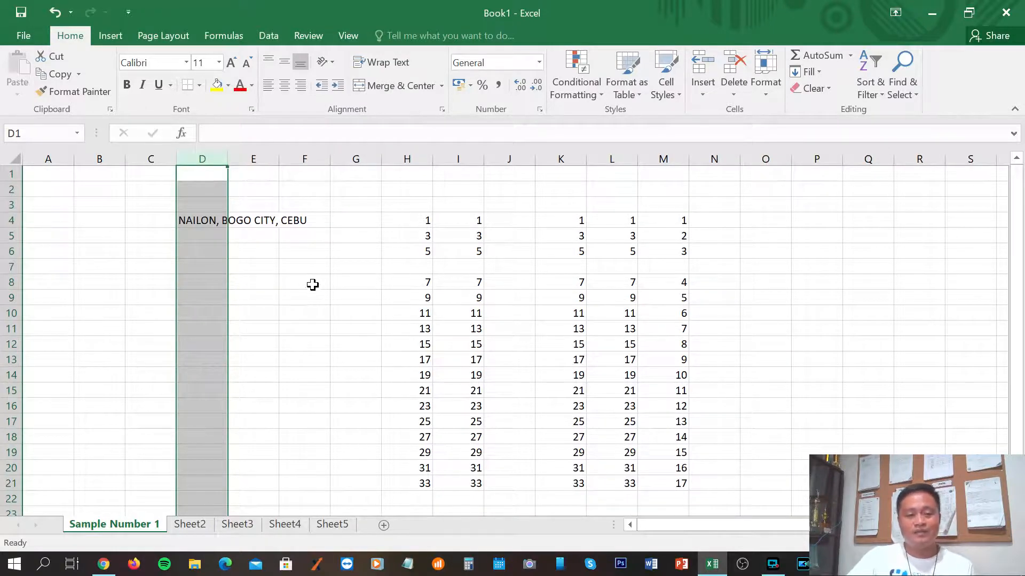
{"action": "left_click", "coordinate": [306, 282]}
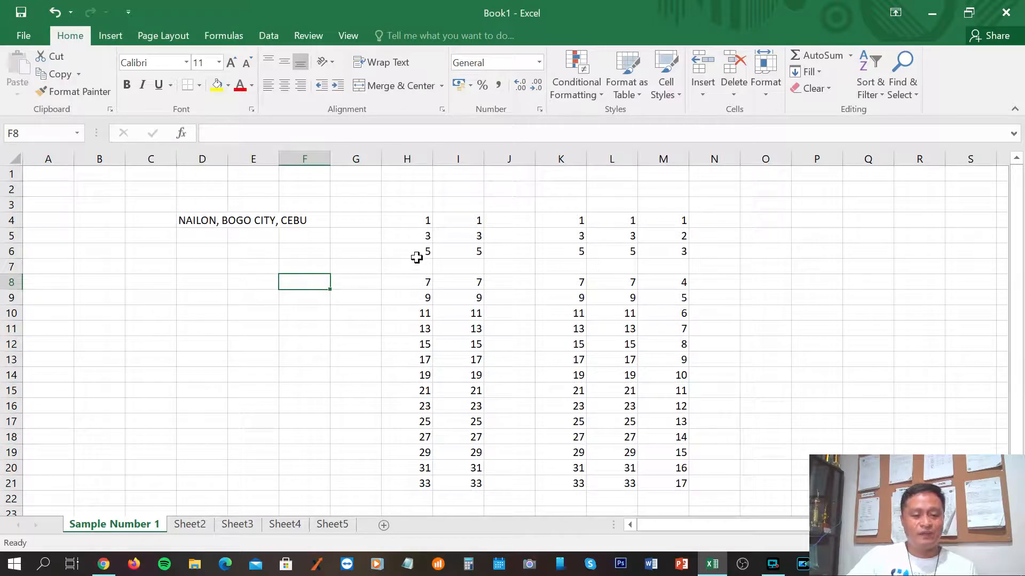
Delete row 4 containing the address and the first 1s with Ctrl+minus.
{"action": "right_click", "coordinate": [10, 220]}
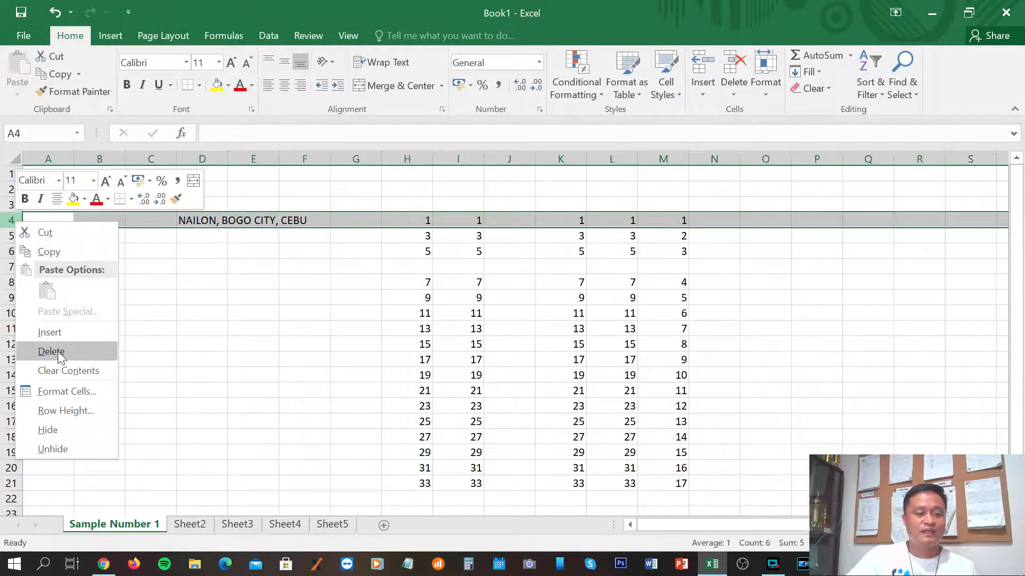
{"action": "key", "text": "Escape"}
{"action": "key", "text": "ctrl+minus"}
{"action": "left_click", "coordinate": [237, 357]}
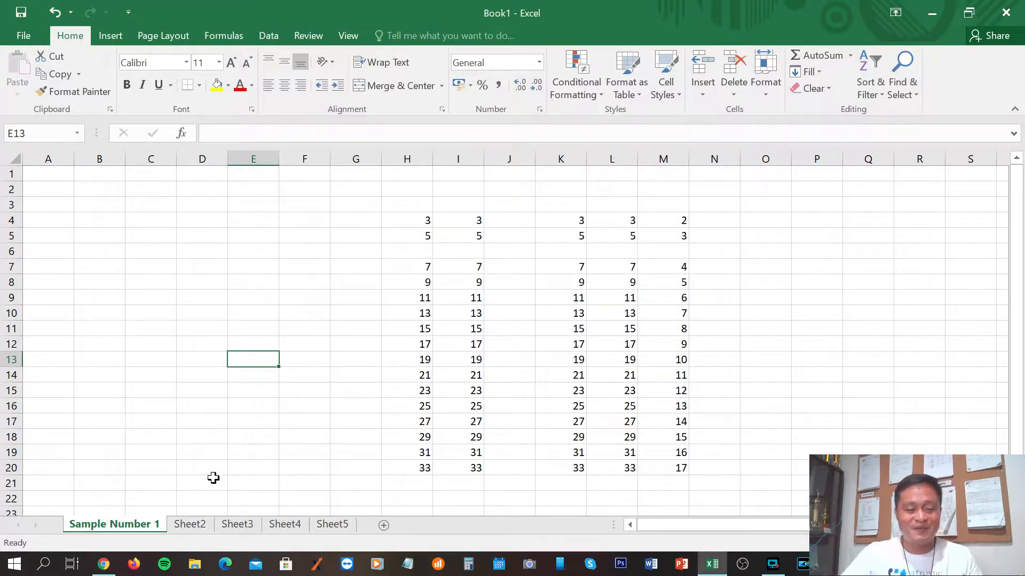
Switch from Excel to Chrome's YouTube channel Videos page via the taskbar.
{"action": "left_click", "coordinate": [104, 566]}
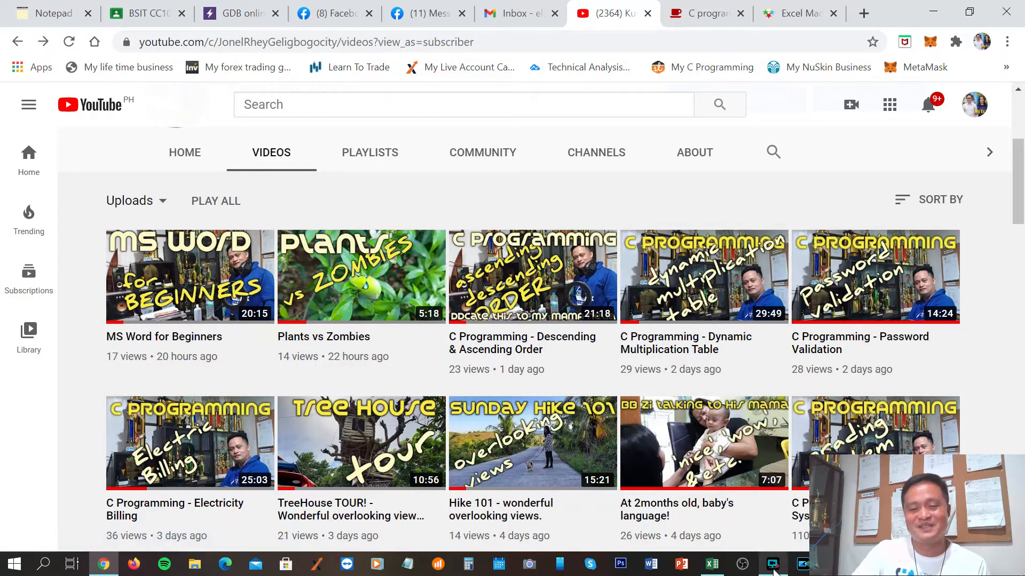
{"action": "mouse_move", "coordinate": [774, 571]}
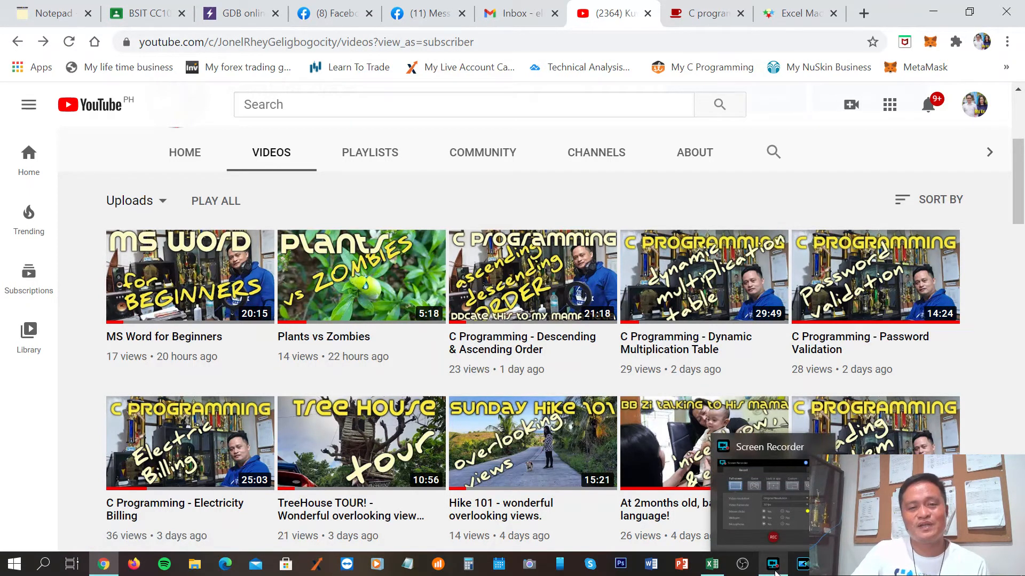